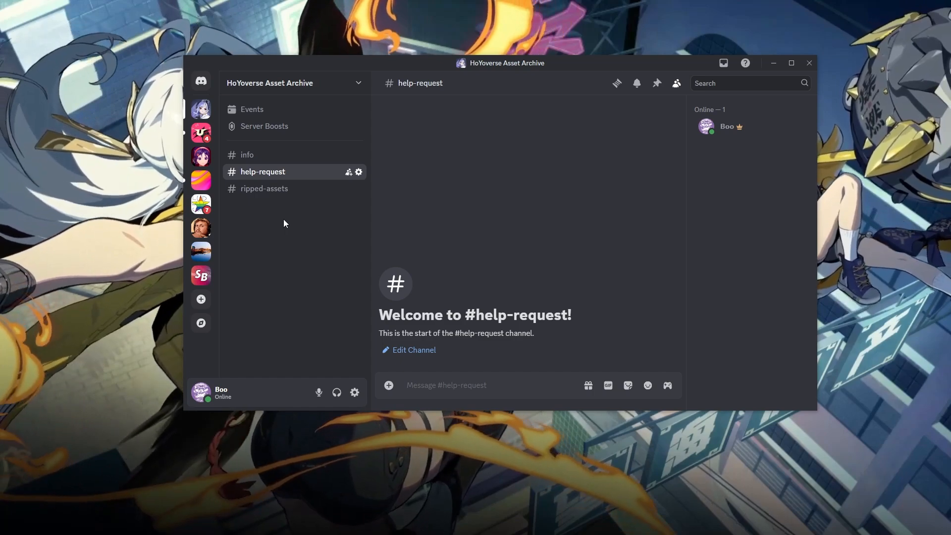
- Look through the info, help-request and ripped-assets channels of the HoYoverse Asset Archive server
click(293, 190)
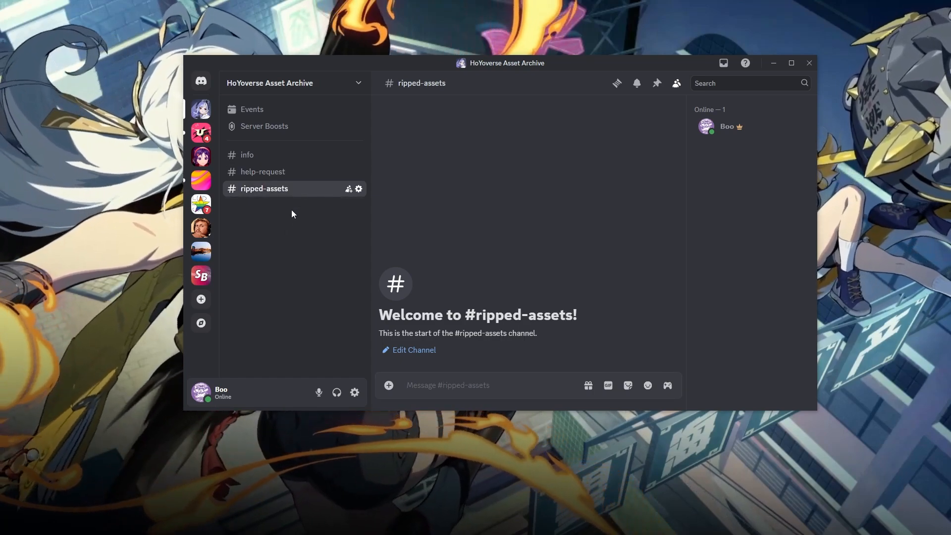
click(293, 174)
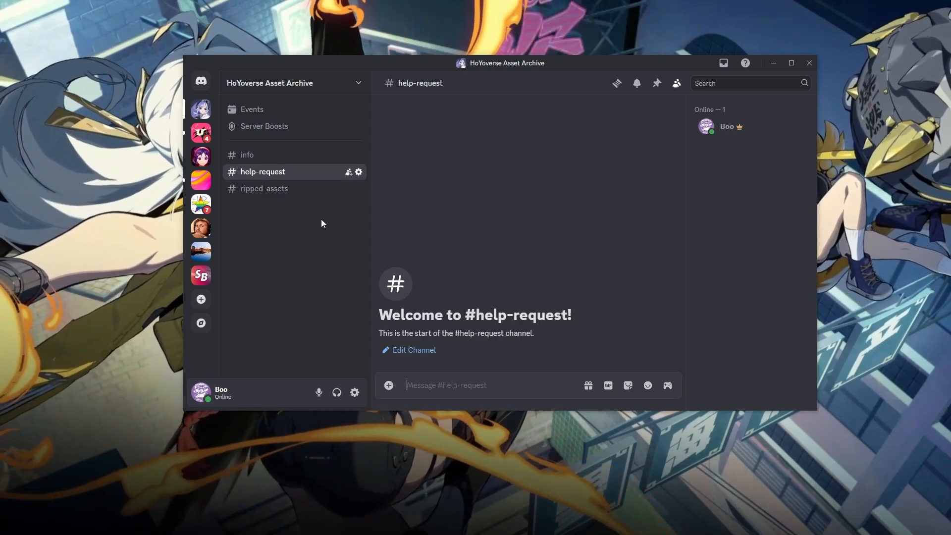
click(286, 192)
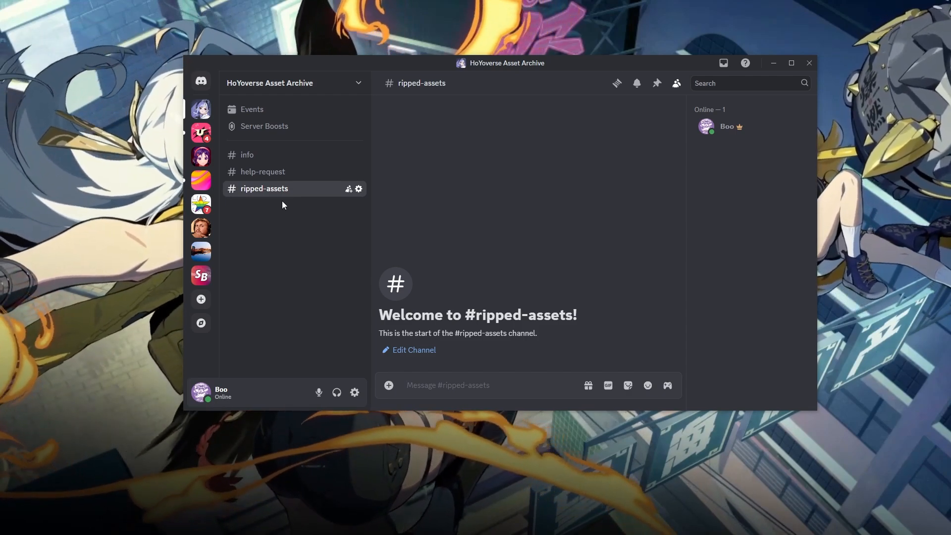
click(282, 172)
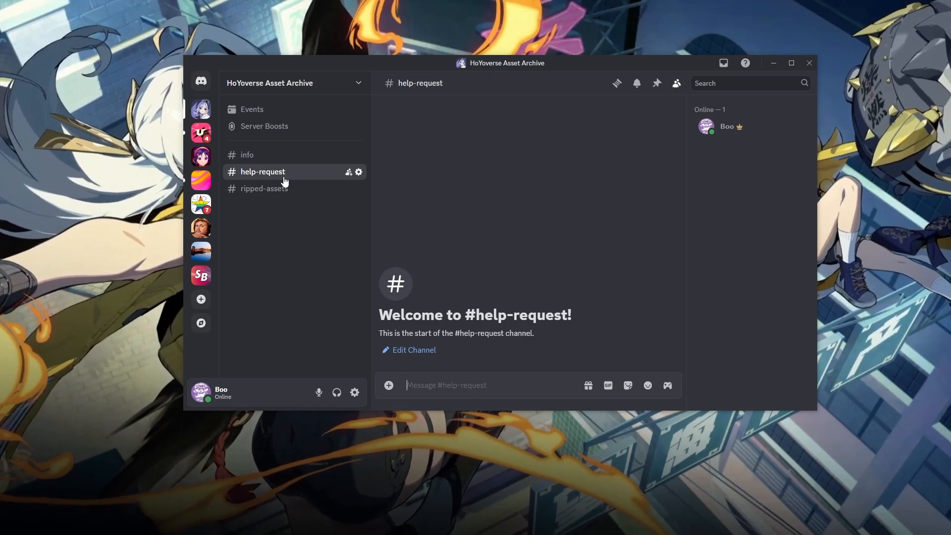
click(283, 190)
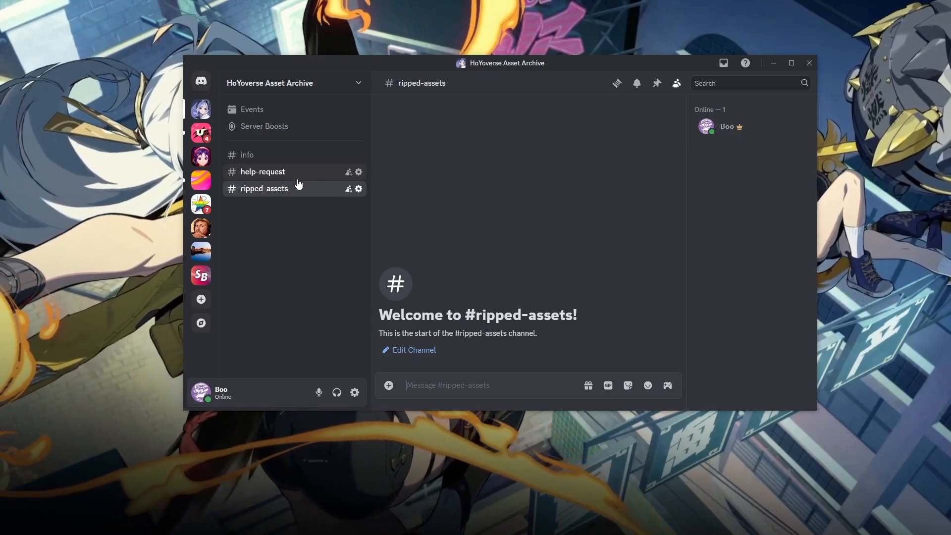
click(277, 172)
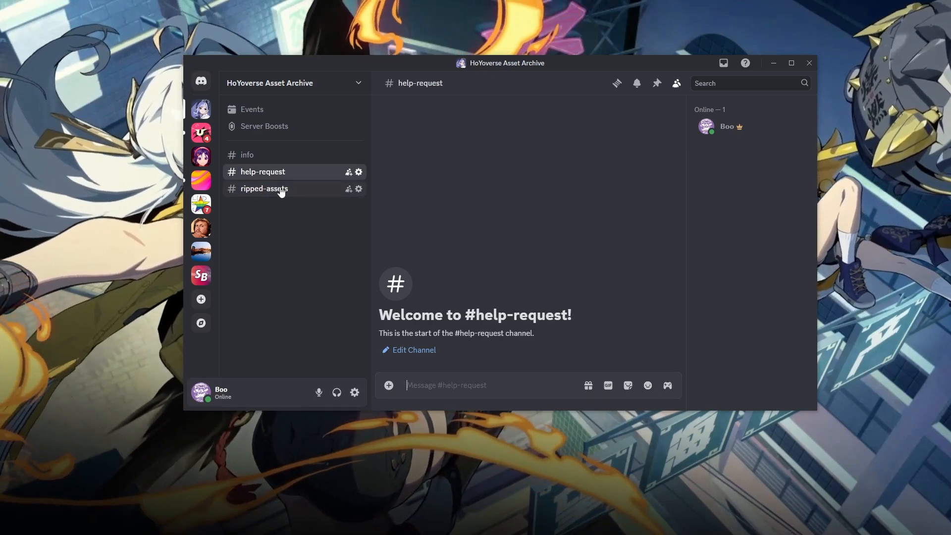
click(279, 189)
click(280, 157)
click(280, 173)
click(280, 190)
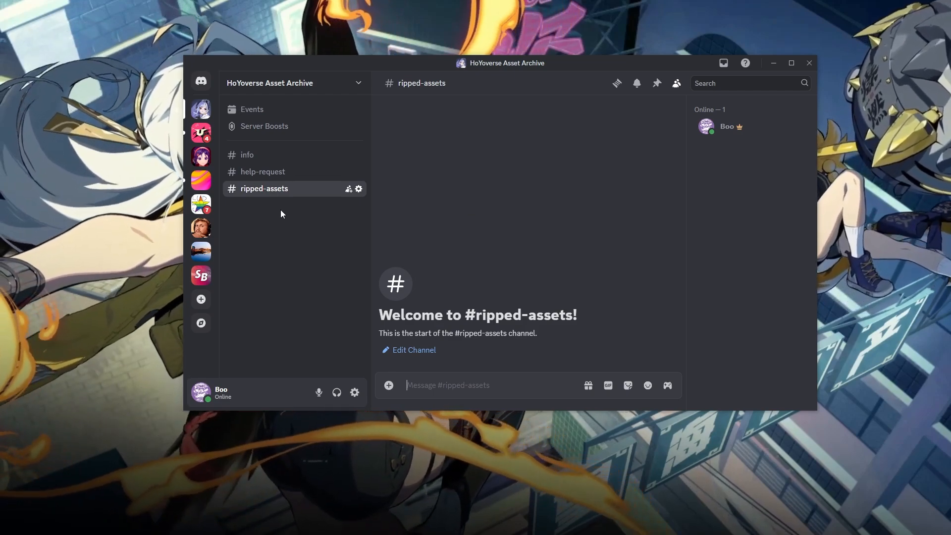
click(277, 172)
click(272, 156)
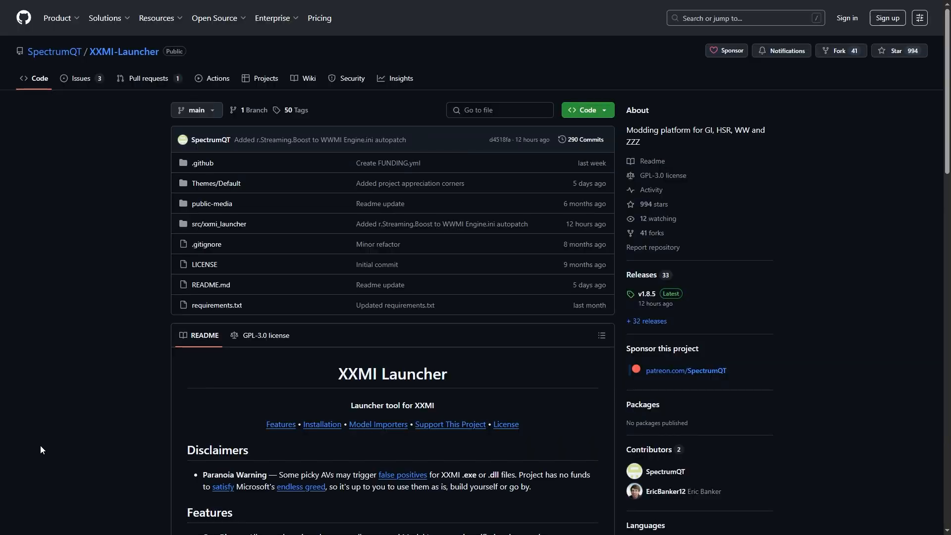
- Switch to the XXMI-Launcher GitHub repository and read through its README
scroll(373, 424, down, 7)
scroll(372, 424, down, 4)
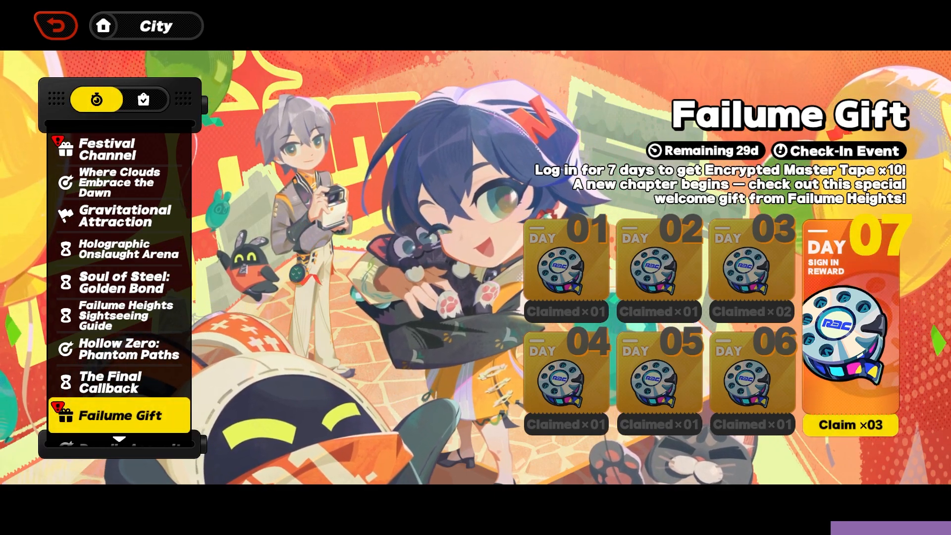
- Switch to XXMI Launcher, open the Mods folder, go up to the ZZMI folder and open d3dx.ini
key(alt+Tab)
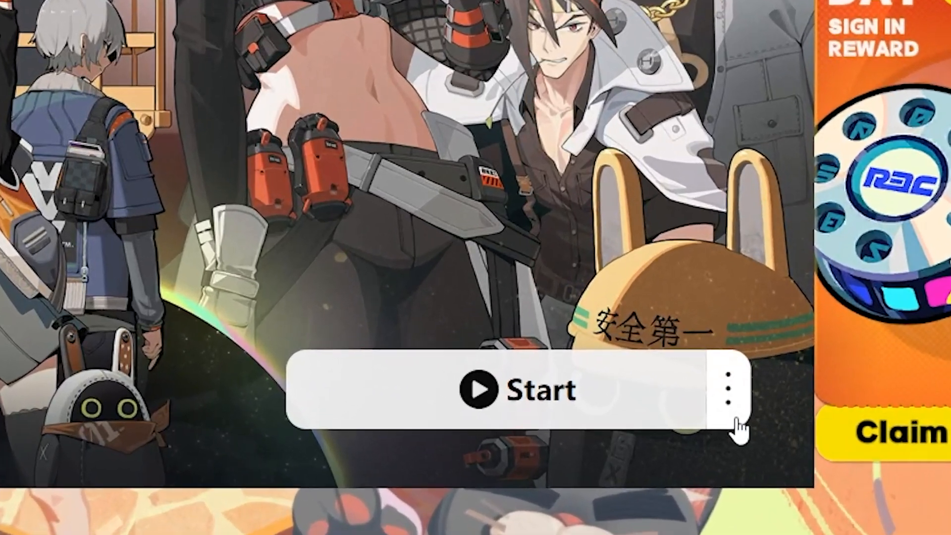
click(735, 421)
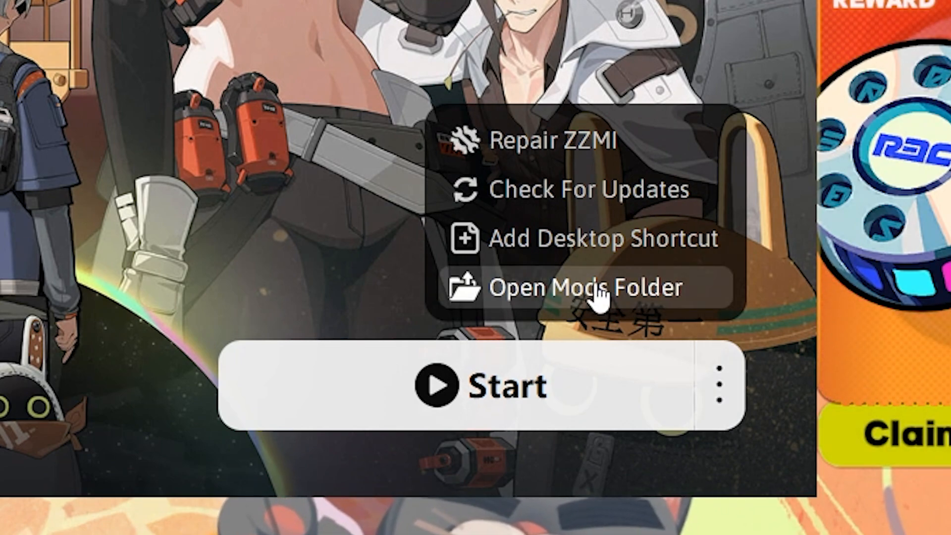
click(600, 298)
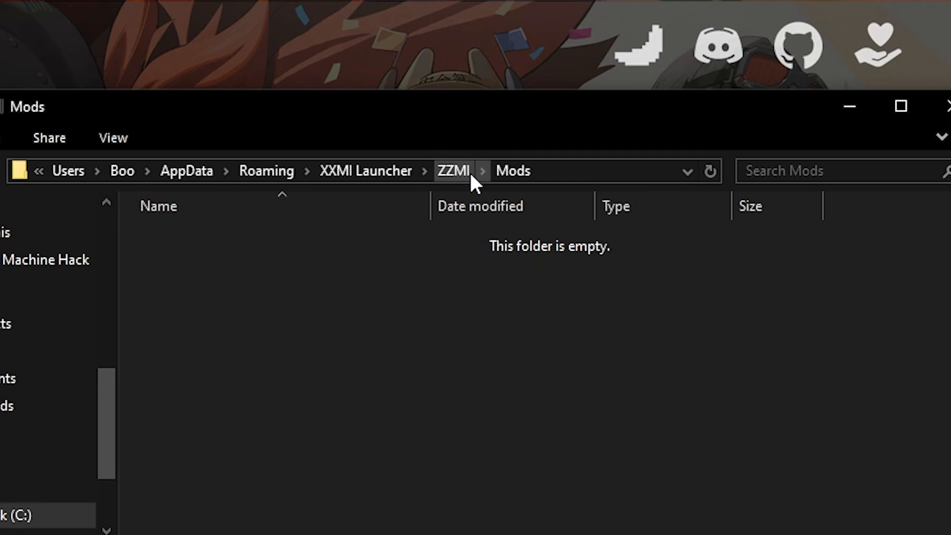
click(454, 171)
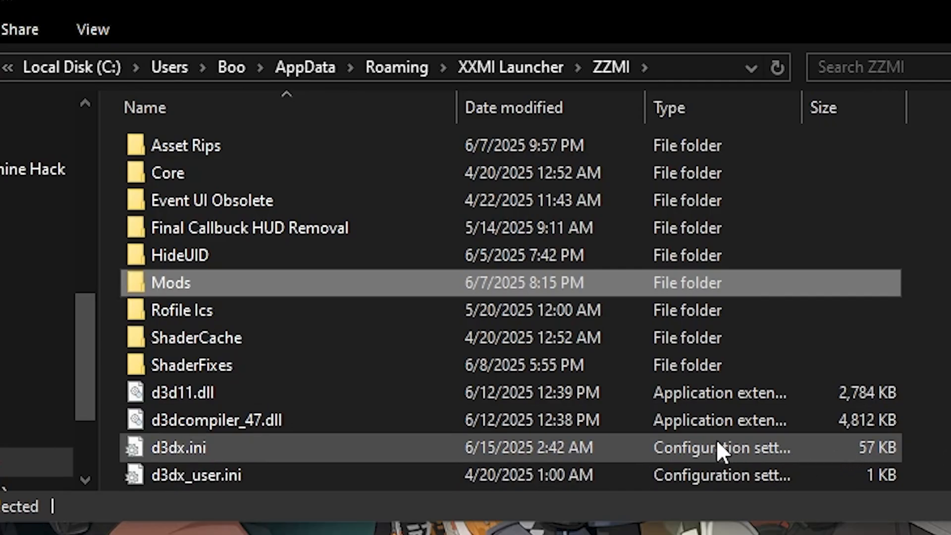
click(600, 449)
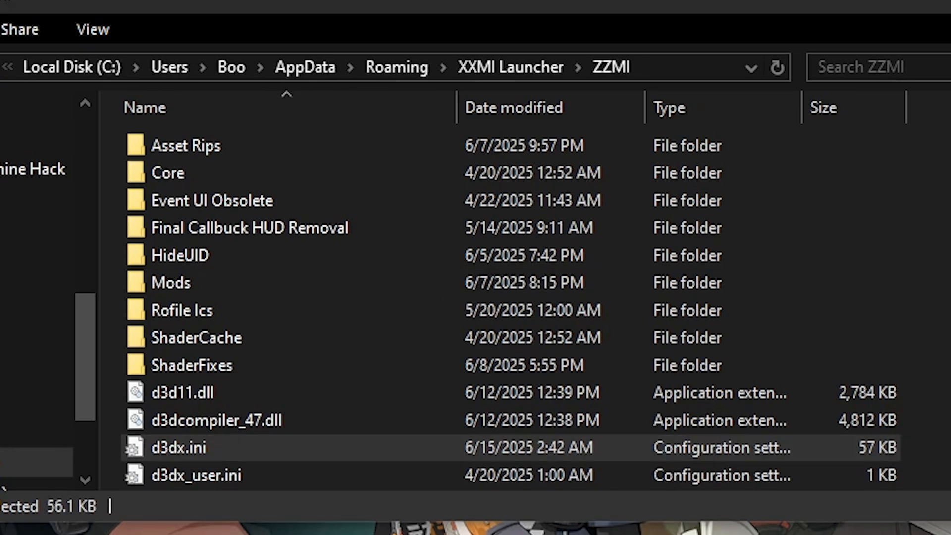
double_click(167, 453)
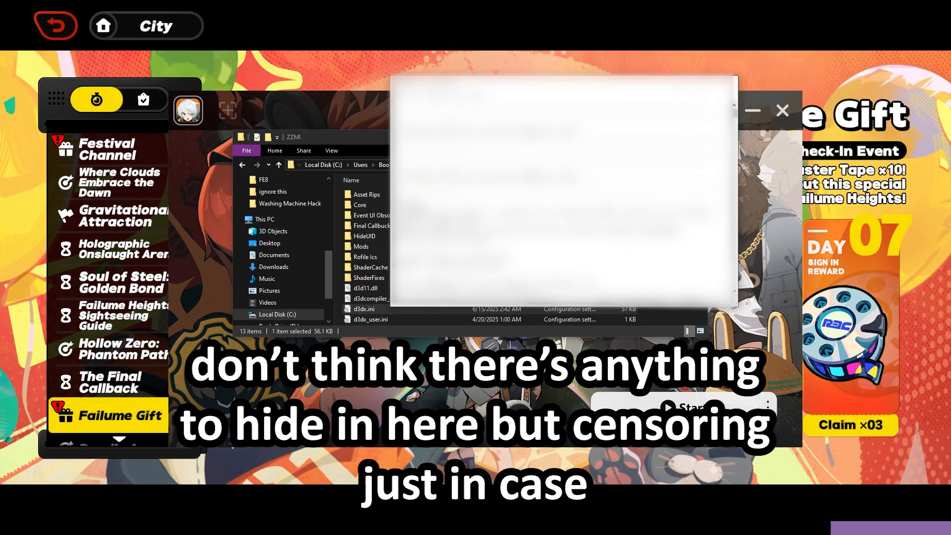
- Find the toggle_hunting entry in d3dx.ini and replace its VK_NUMPAD0 key with p
drag(733, 117, 733, 129)
scroll(563, 199, down, 12)
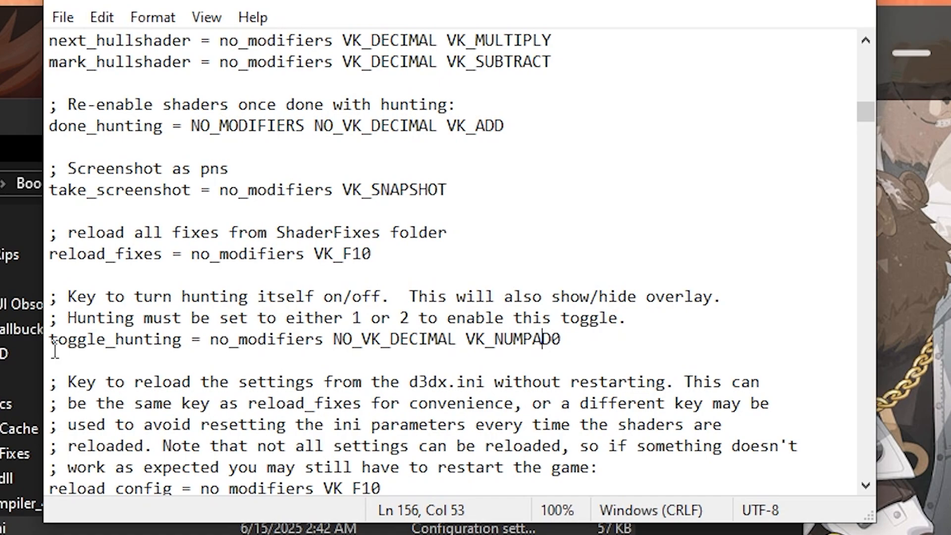
click(624, 340)
drag(571, 340, 466, 340)
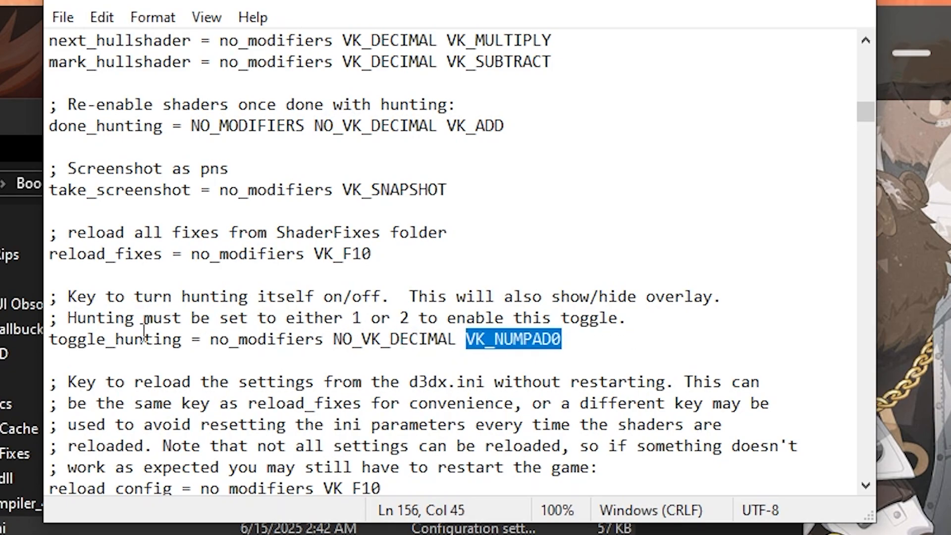
click(592, 335)
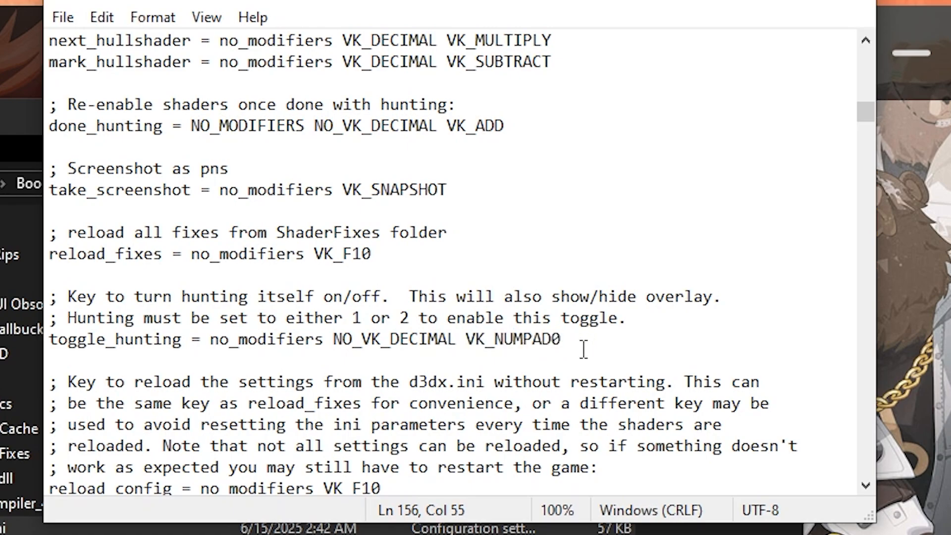
drag(579, 346, 466, 342)
key(BackSpace)
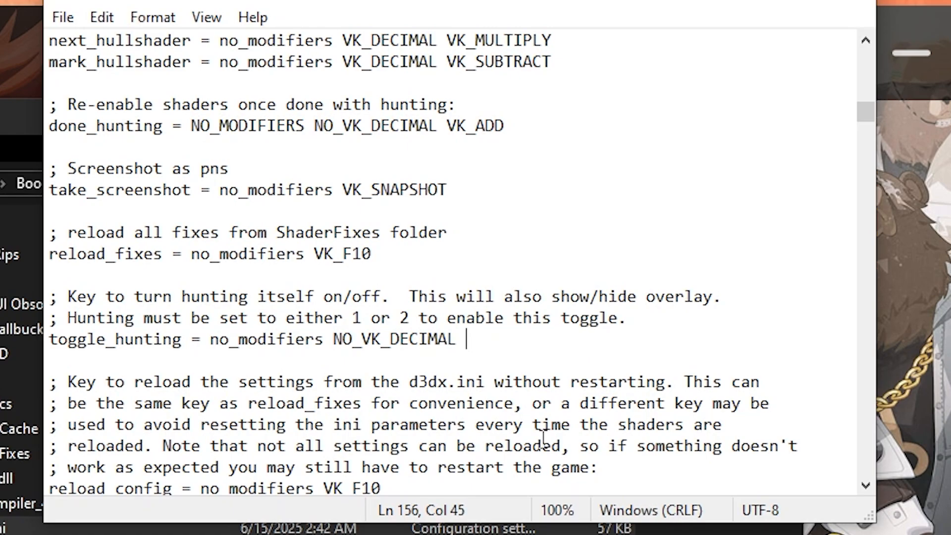
text(p)
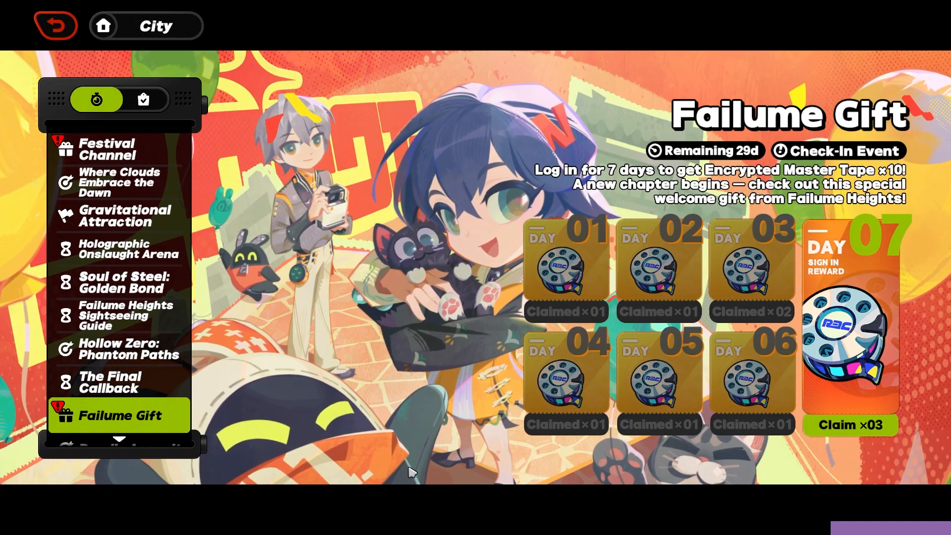
- In the game, reload the shader fixes and config, and toggle shader hunting mode on the Failume Gift screen
key(F10)
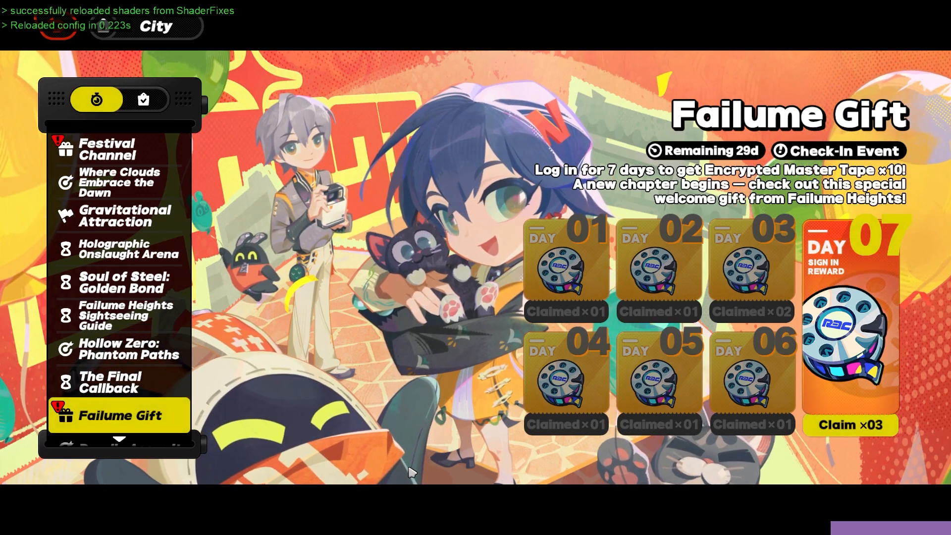
key(KP_0)
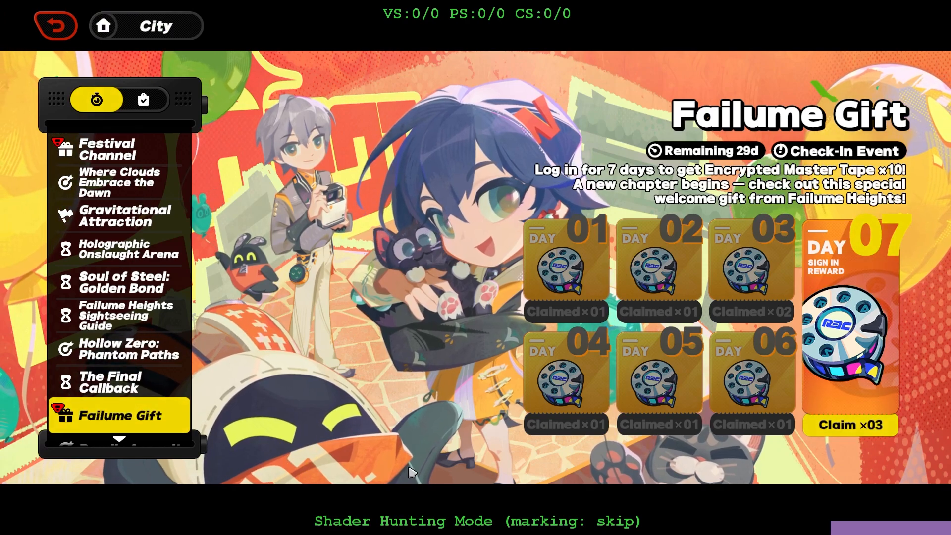
key(KP_0)
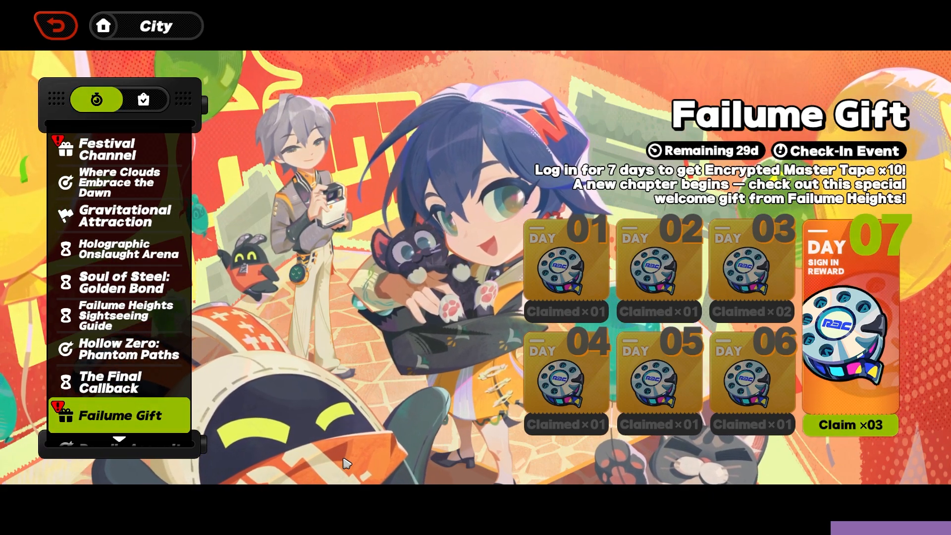
key(KP_0)
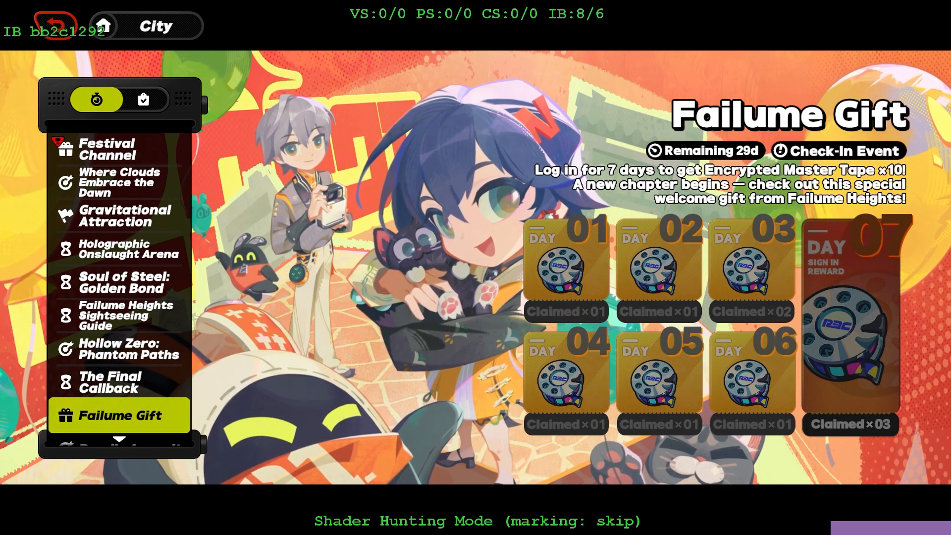
key(alt+Tab)
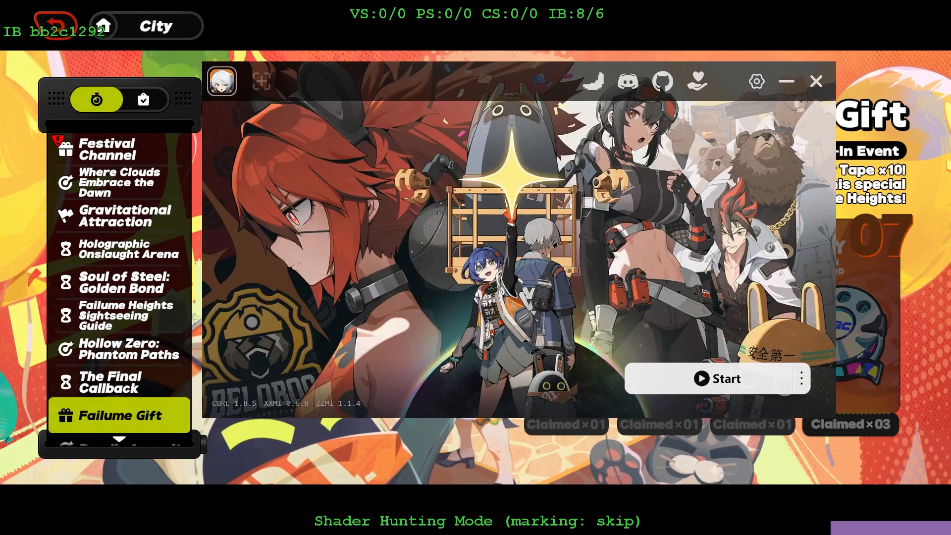
click(801, 378)
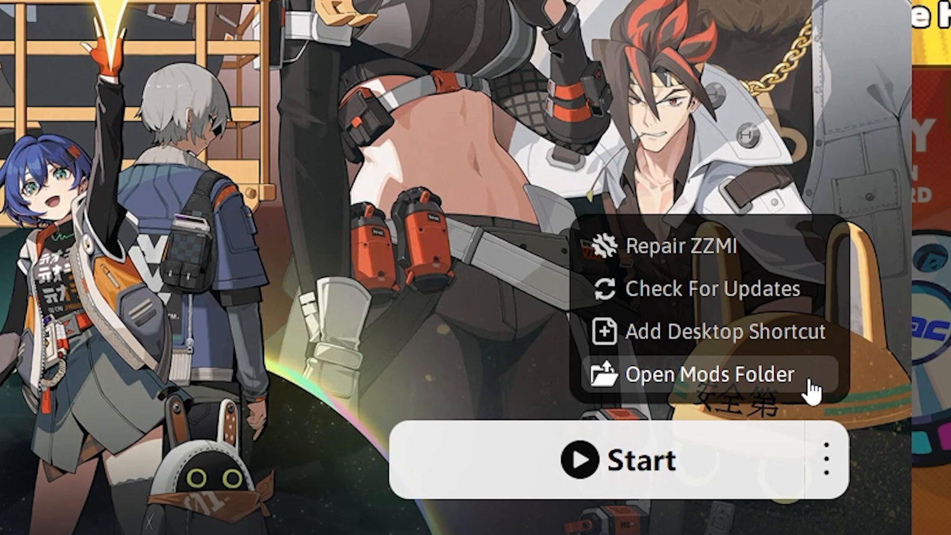
click(811, 392)
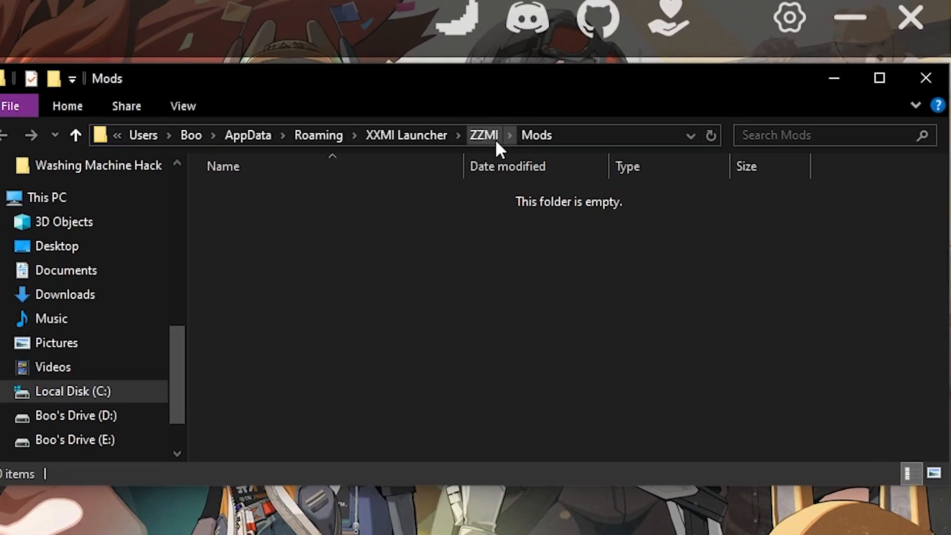
click(489, 138)
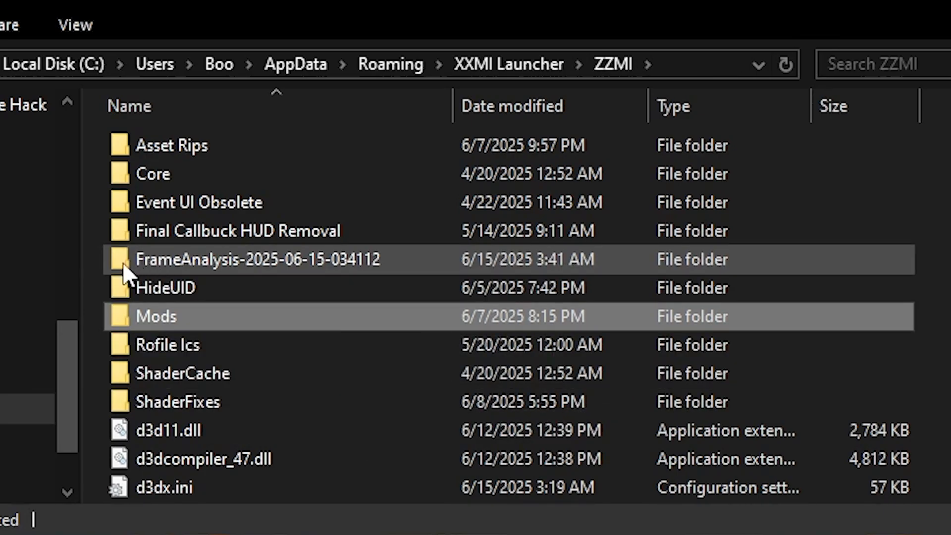
drag(93, 261, 444, 253)
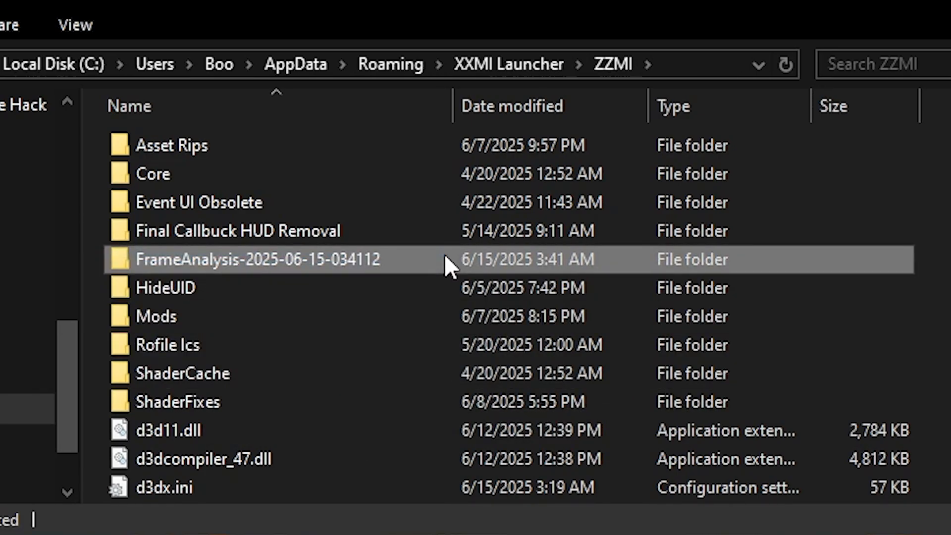
click(342, 421)
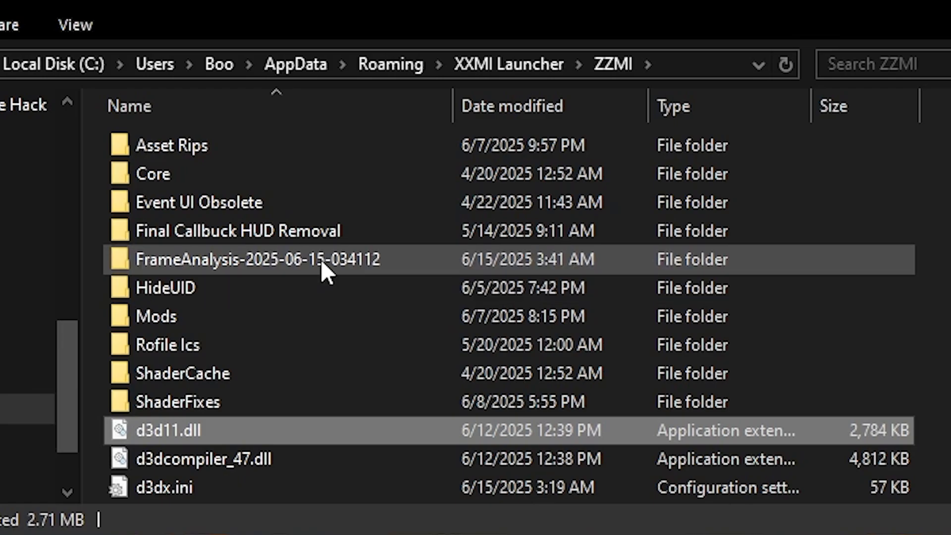
mouse_move(321, 259)
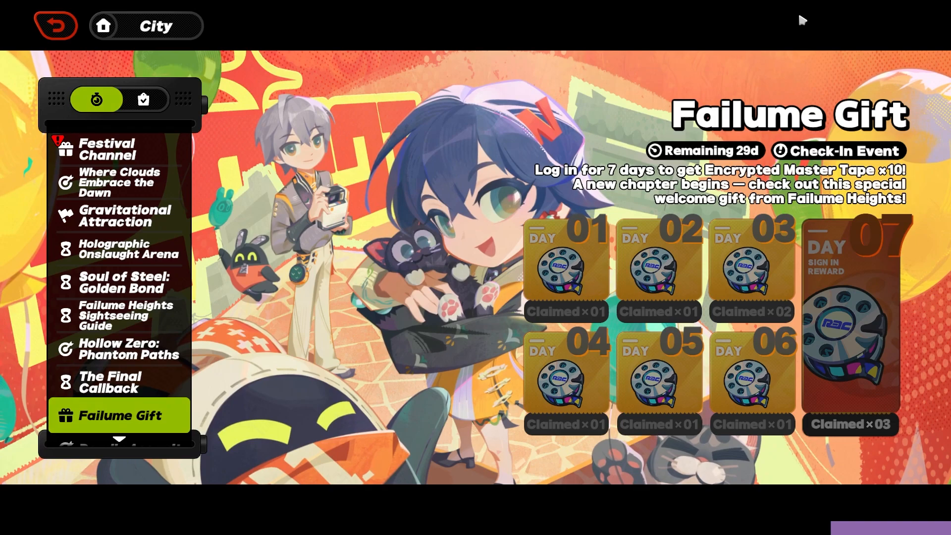
- Turn on shader hunting mode over the game's Failume Gift screen and cycle through its index buffers
key(KP_0)
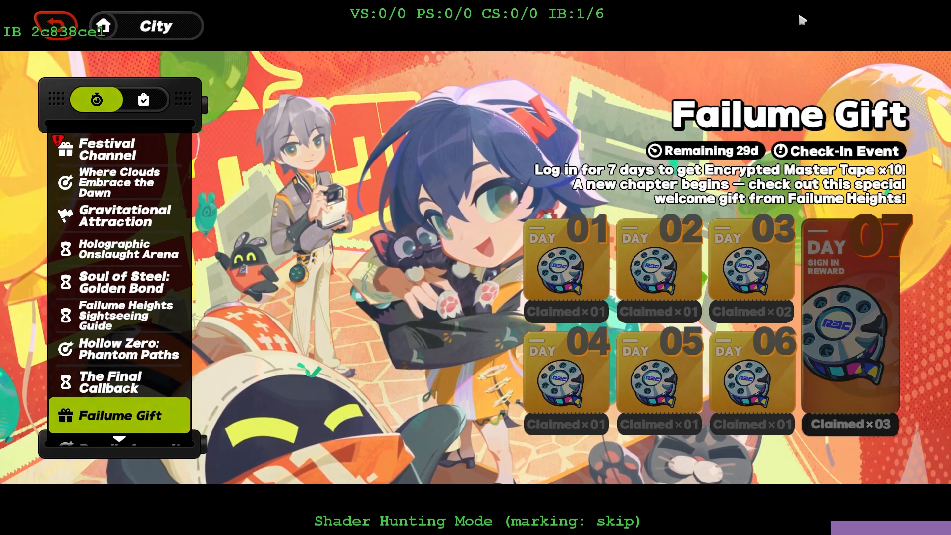
key(KP_8)
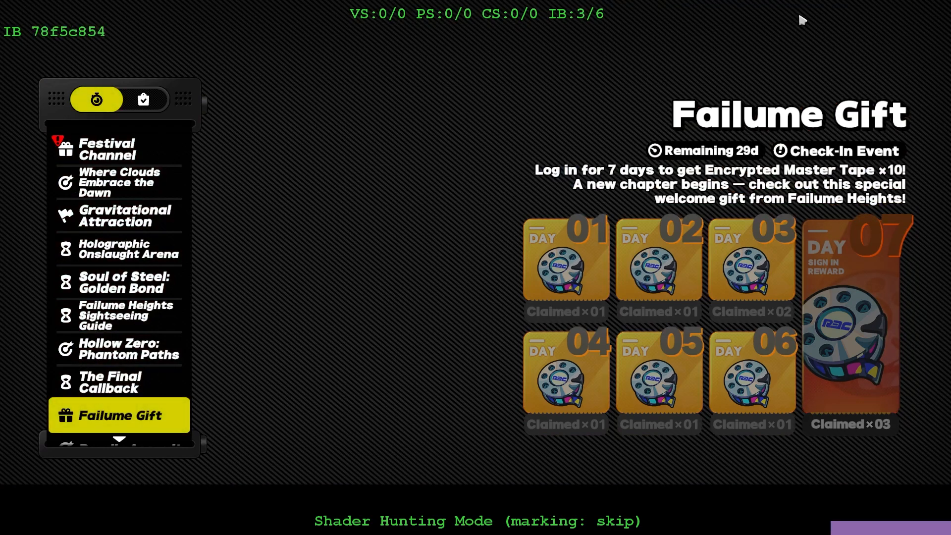
key(KP_8)
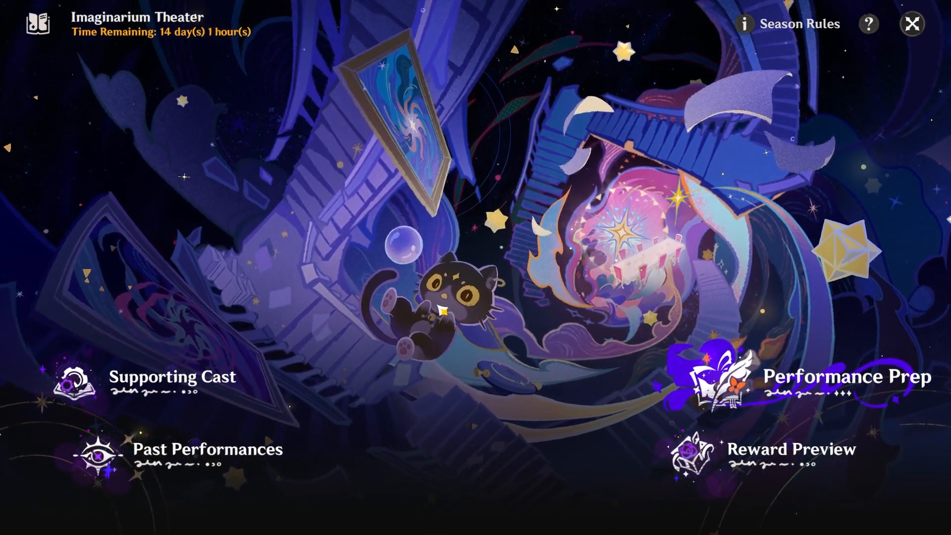
- Turn on shader hunting mode over the Imaginarium Theater screen, and open the ZZMI Mods folder from XXMI Launcher
key(KP_0)
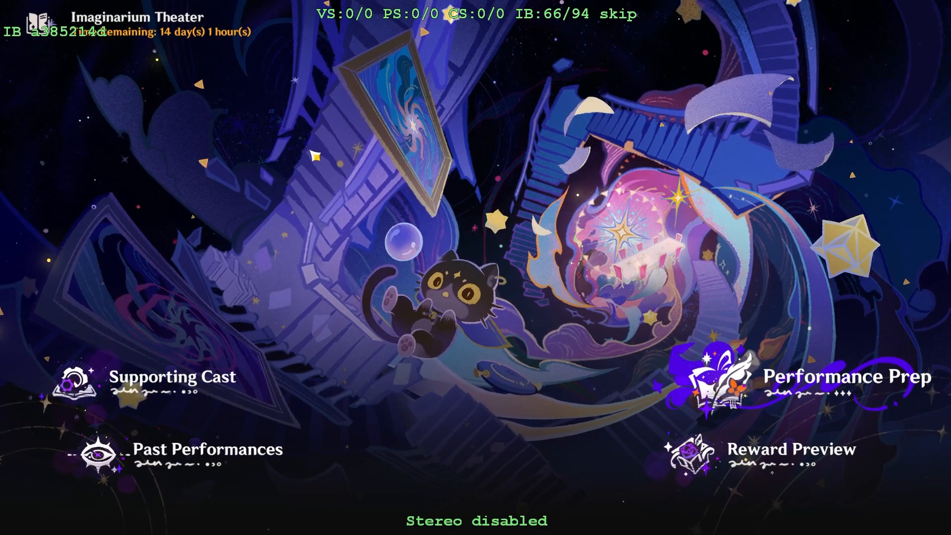
key(alt+Tab)
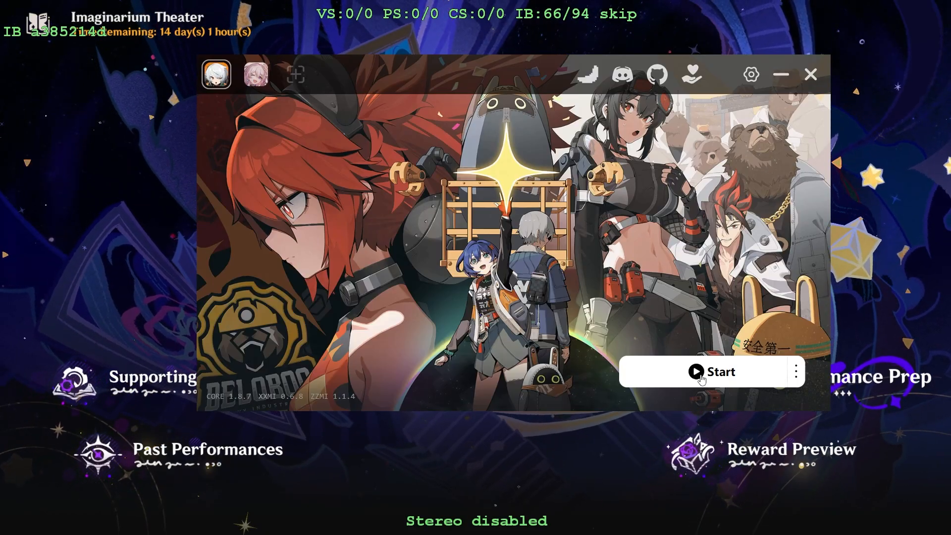
click(796, 372)
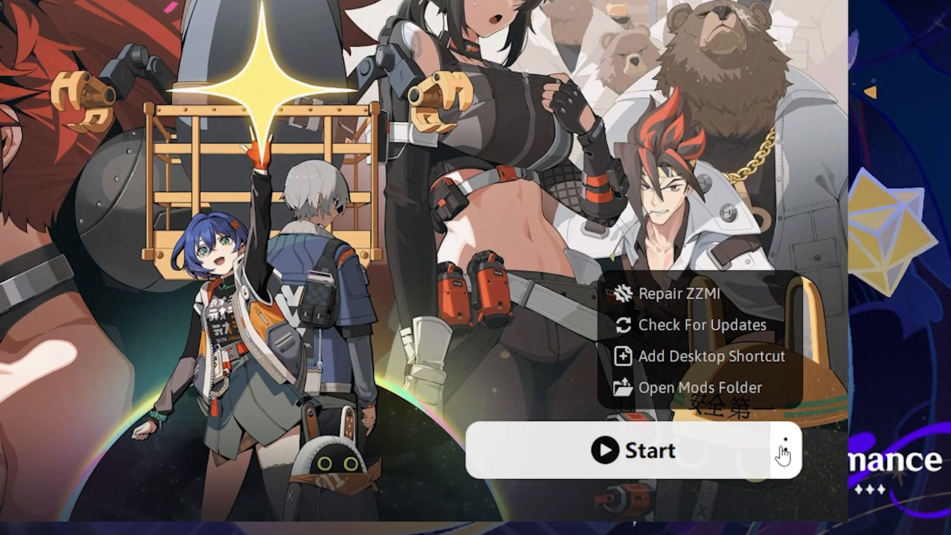
mouse_move(783, 436)
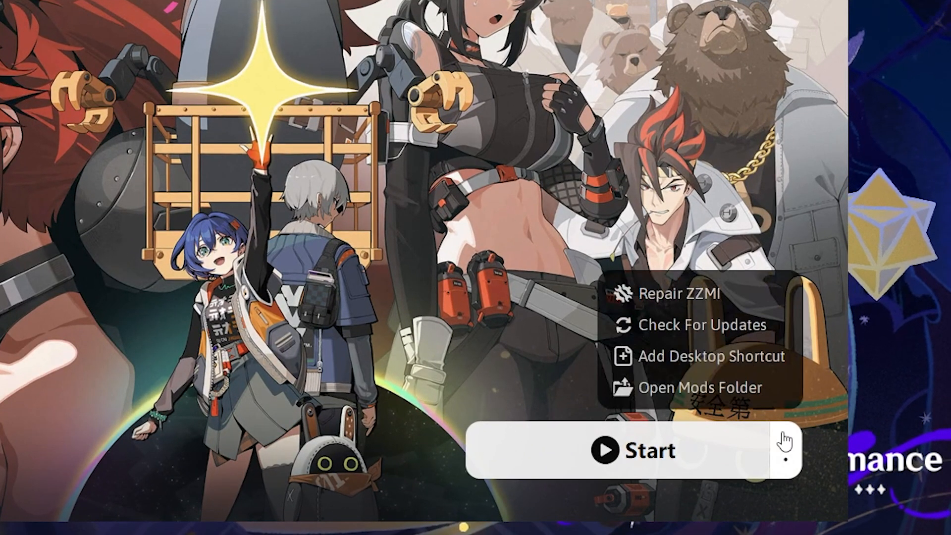
click(747, 396)
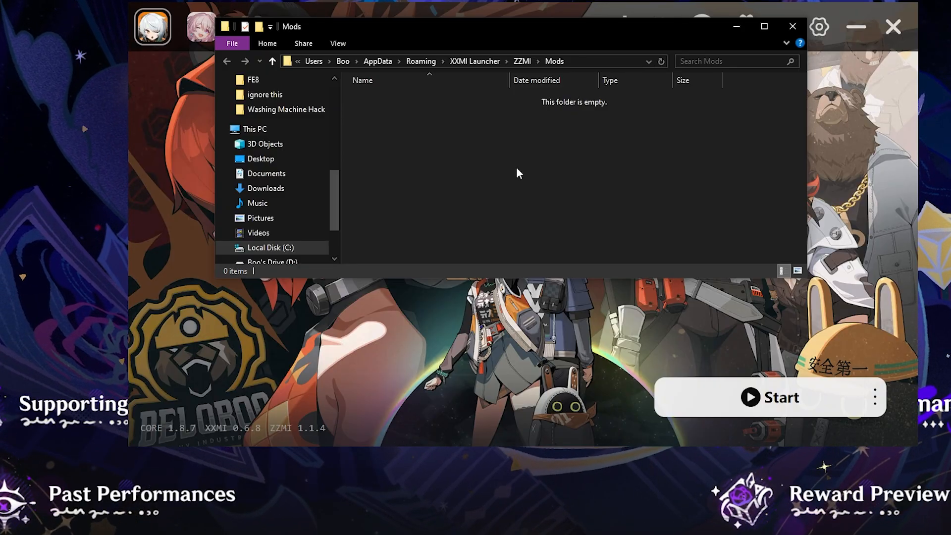
- Create a new text document in the Mods folder, name it WHAHTRe.ini and accept the extension change
right_click(401, 151)
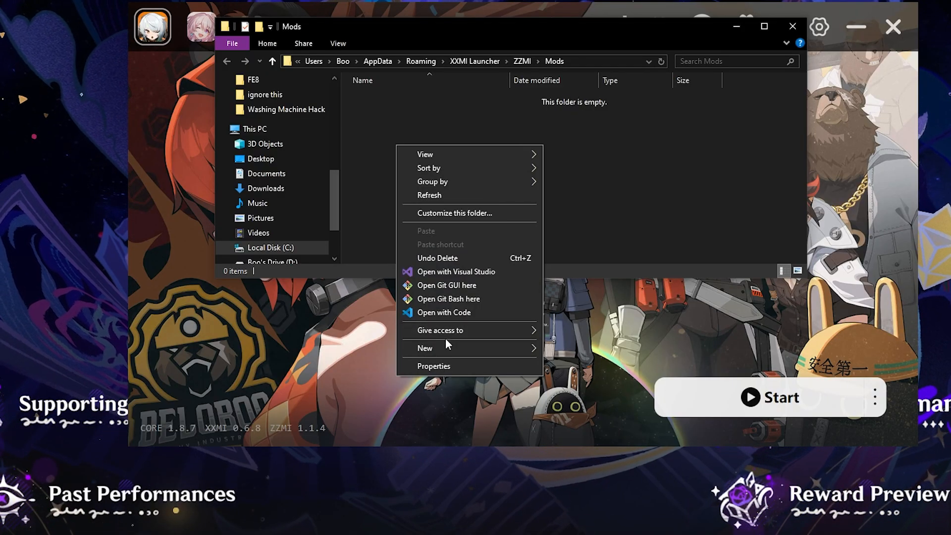
mouse_move(446, 348)
click(607, 477)
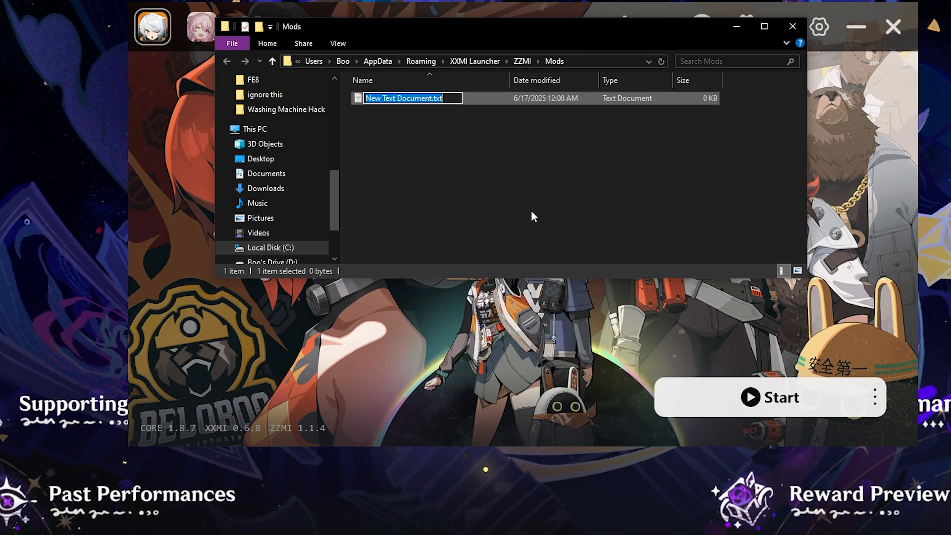
text(WHAHTR)
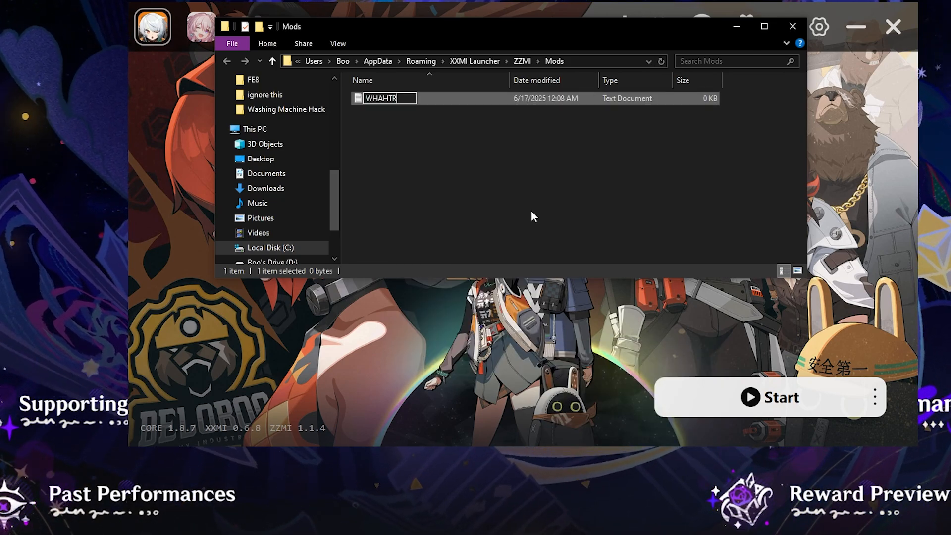
text(e.ini)
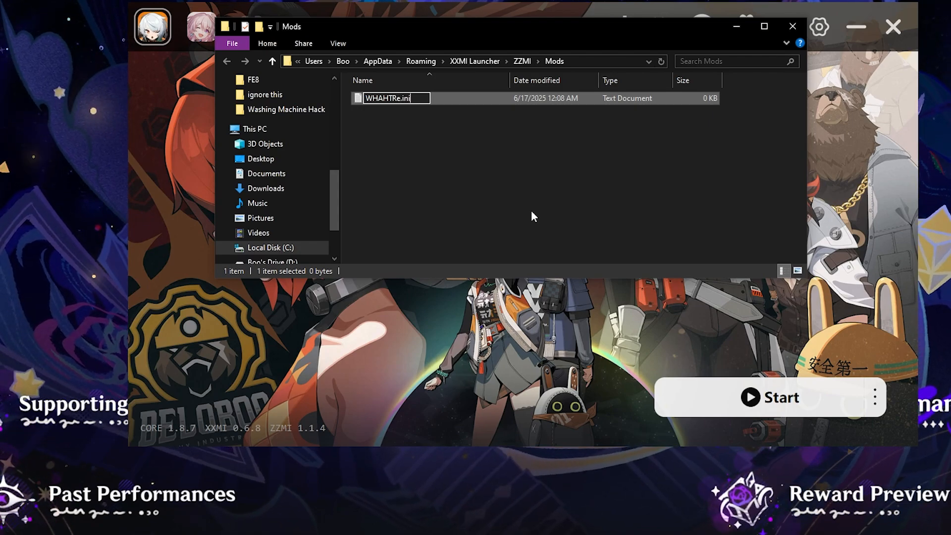
key(Return)
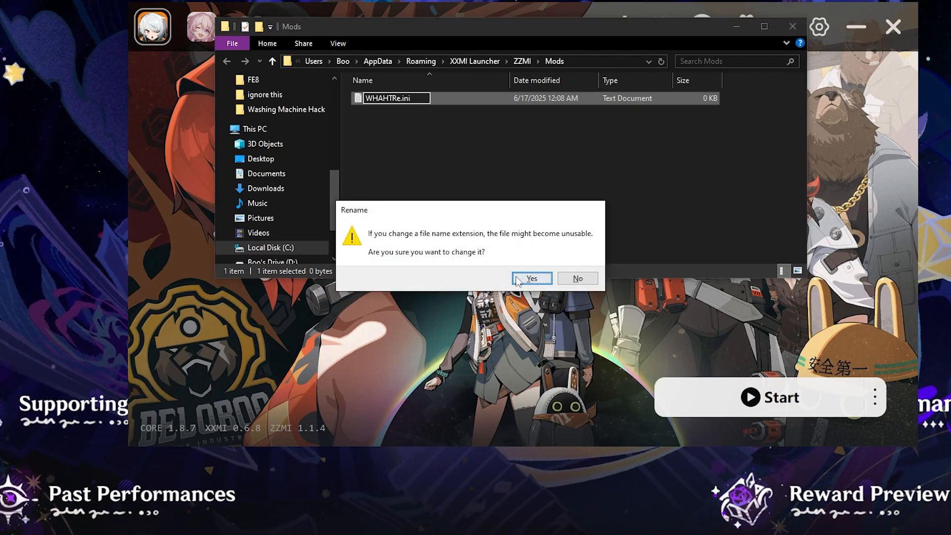
click(528, 277)
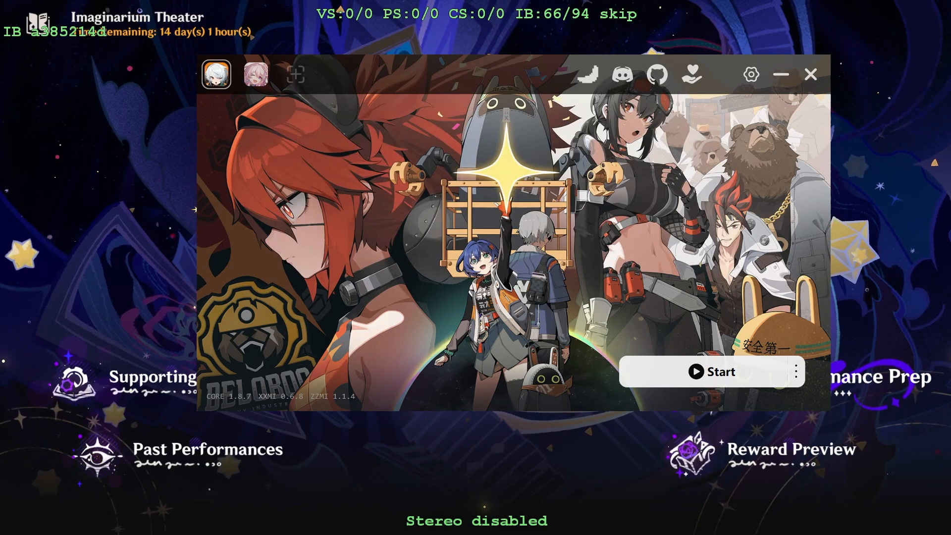
- Switch to Event.ini in Notepad, move its window to the upper middle, and examine the TextureOverrideMainUI section
key(alt+Tab)
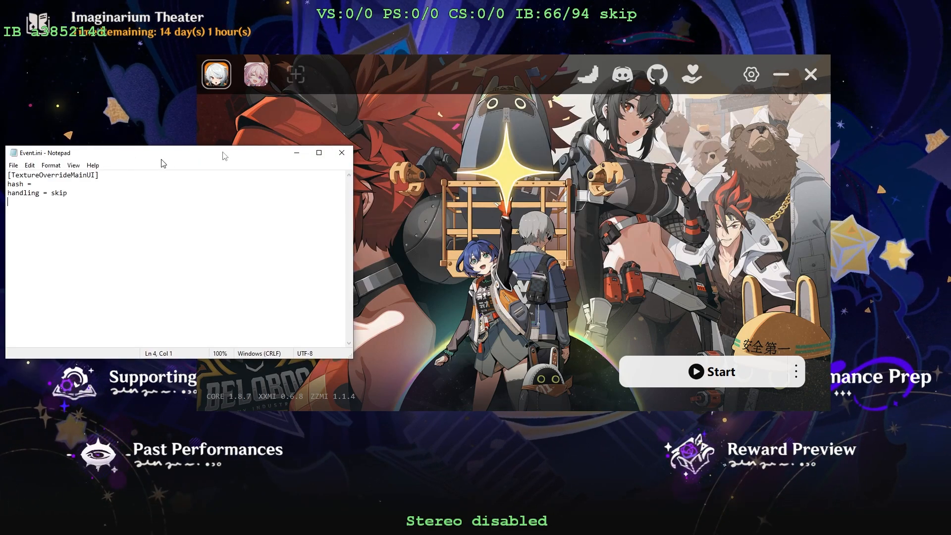
drag(99, 151, 446, 7)
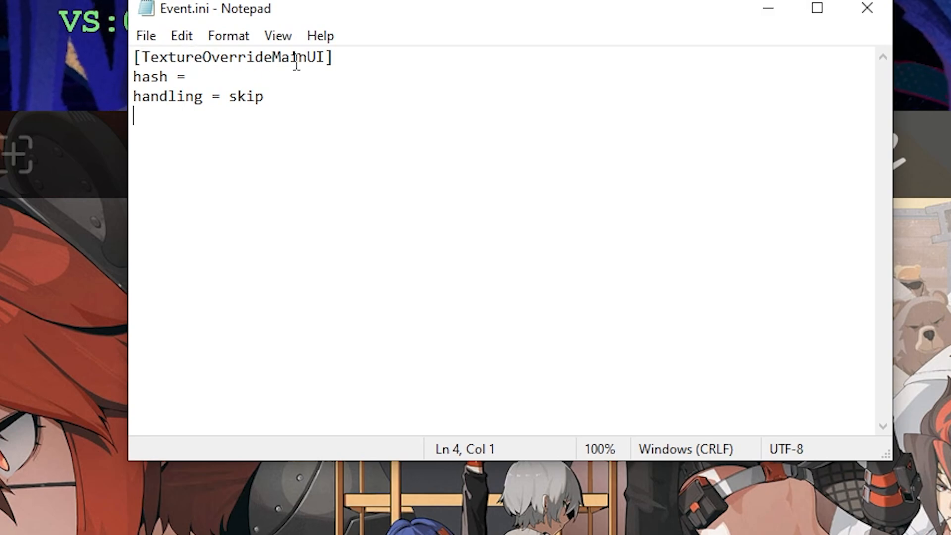
mouse_move(273, 57)
mouse_down()
mouse_move(342, 55)
mouse_move(278, 64)
mouse_up()
click(334, 59)
click(465, 109)
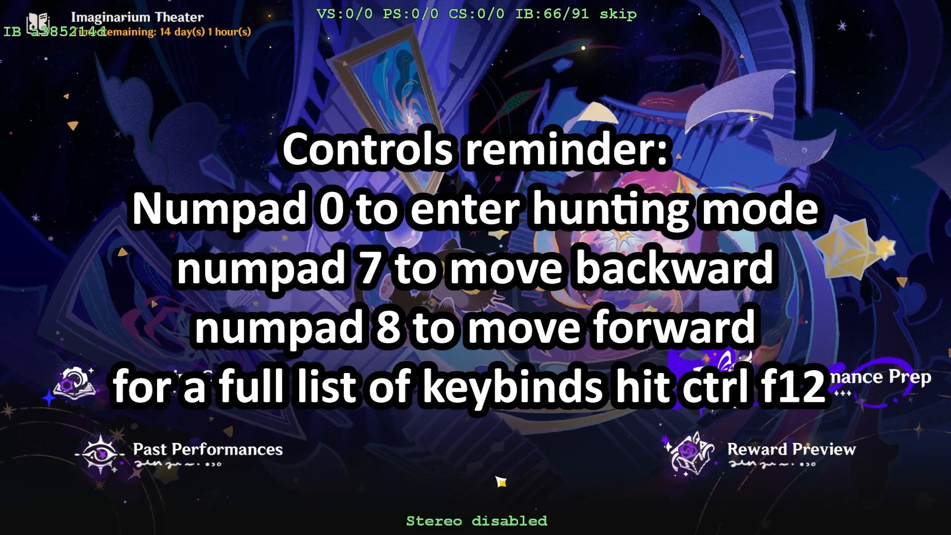
- In the game, step back and forth through the index buffers to 631c34ce on the Imaginarium Theater screen
key(KP_7)
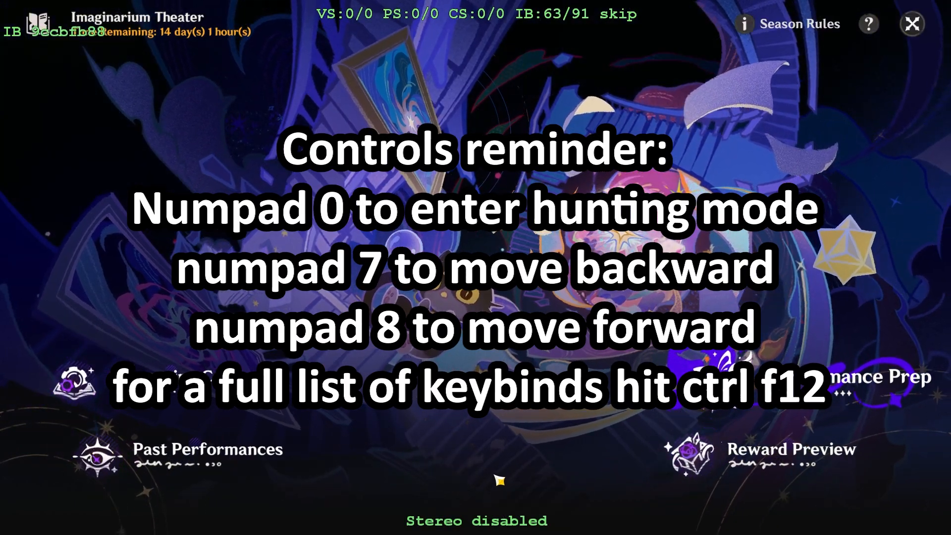
key(KP_7)
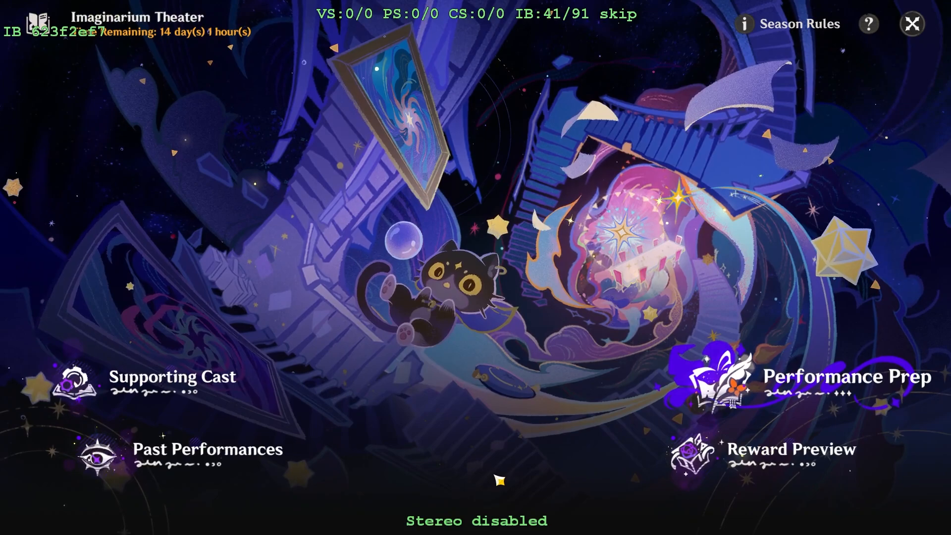
key(KP_8)
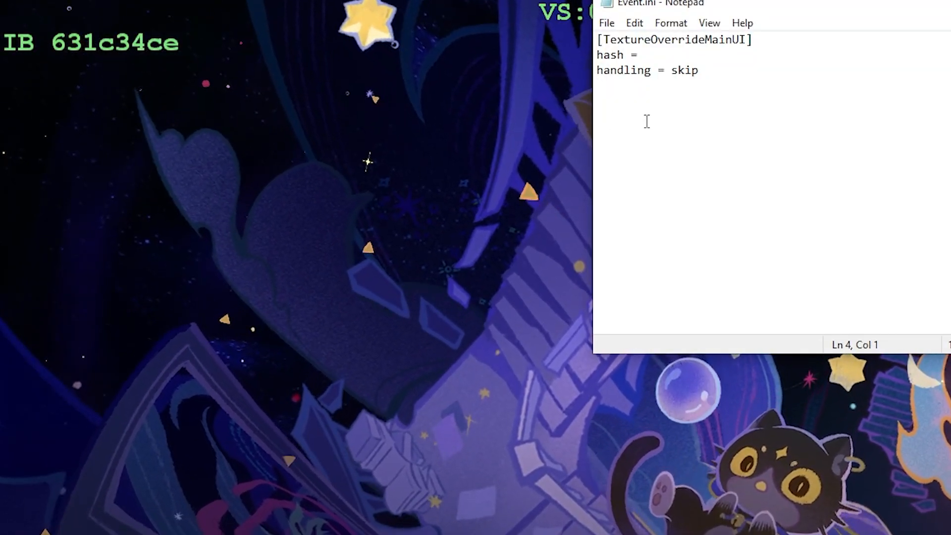
- Set the hash of the TextureOverrideMainUI section in Event.ini to 631c34ce and save the file
click(661, 58)
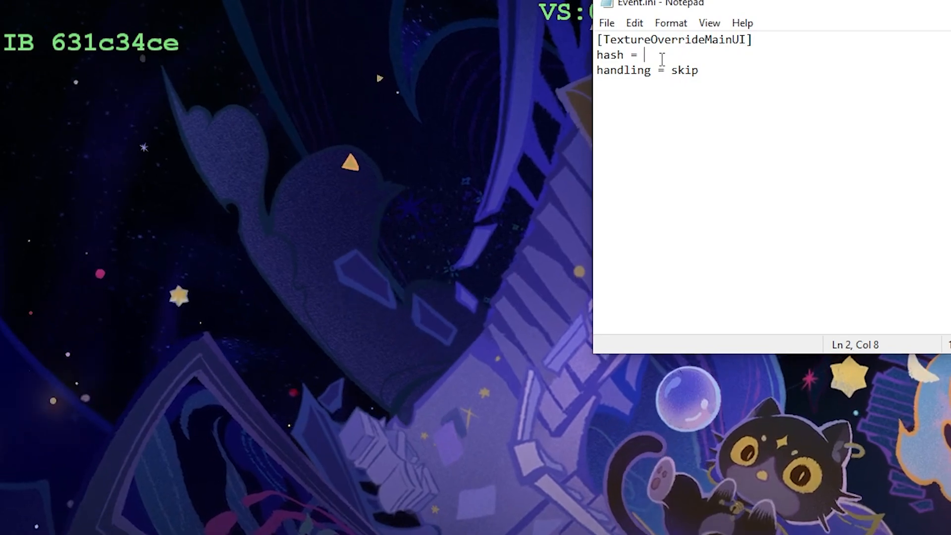
text(631c34ce)
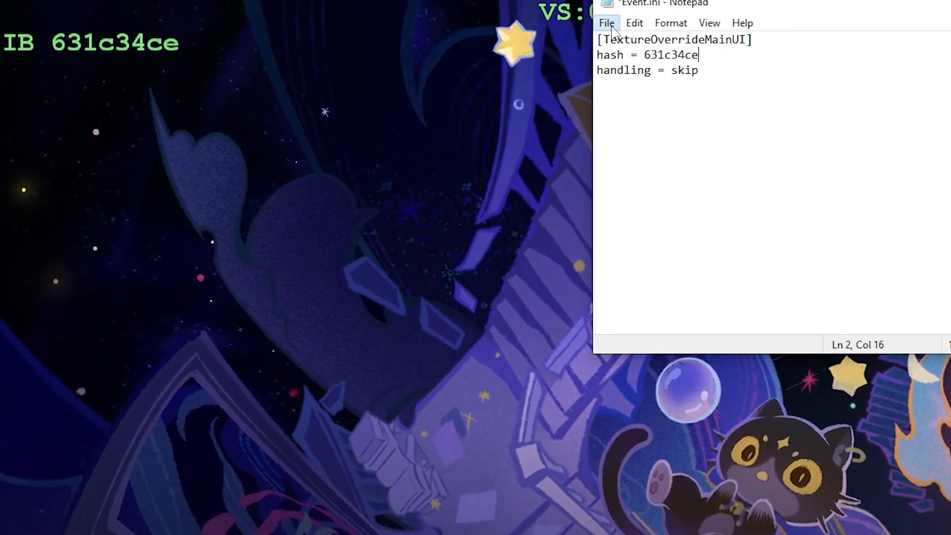
click(607, 24)
click(615, 97)
click(466, 309)
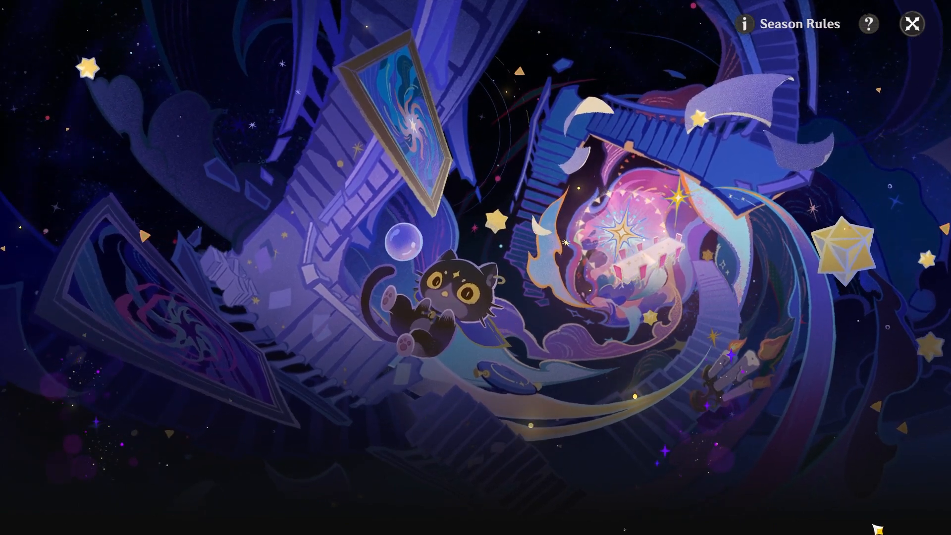
- Turn shader hunting mode back on in the game and step forward through the index buffers to a385214d
key(KP_0)
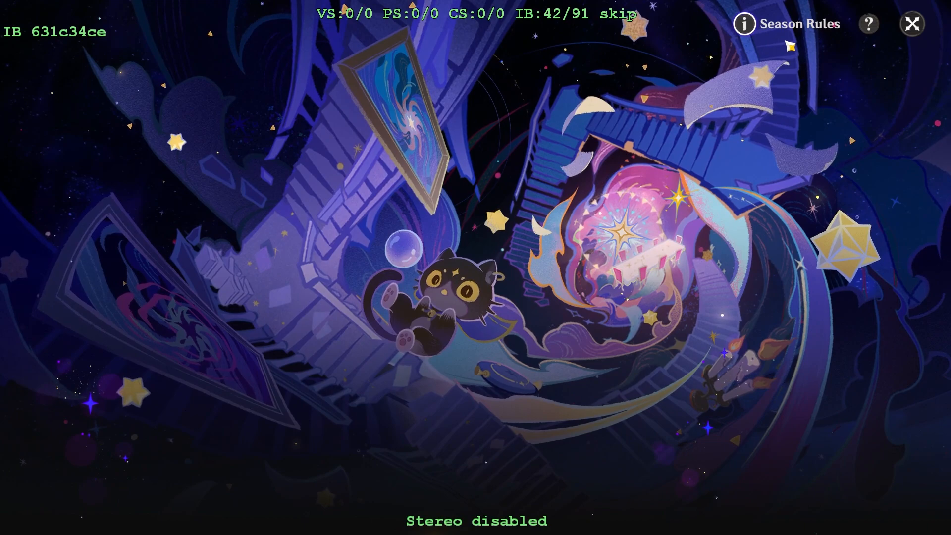
key(KP_8)
key(KP_8)
key(KP_8)
key(KP_8)
key(KP_8)
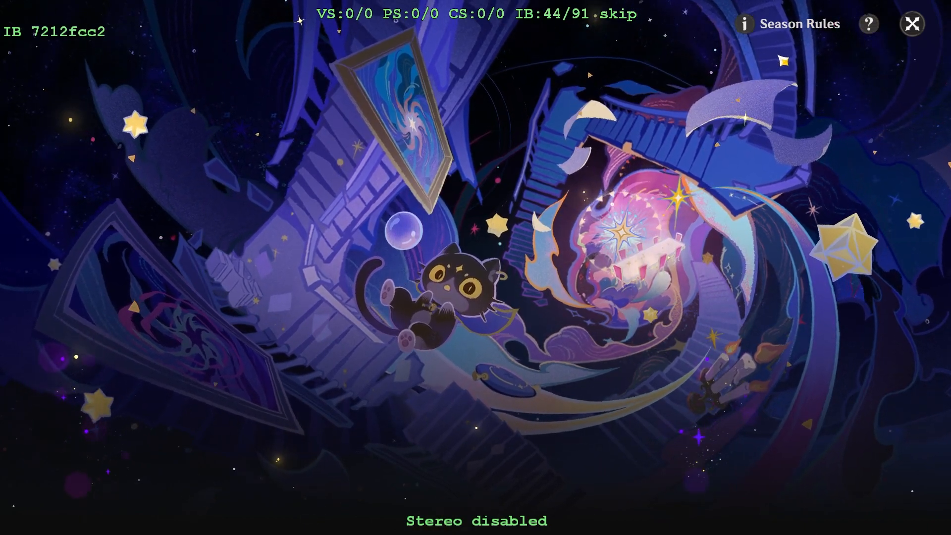
key(KP_8)
key(KP_8)
key(KP_8)
key(KP_8)
key(KP_8)
key(KP_8)
key(KP_8)
key(KP_8)
key(KP_8)
key(KP_8)
key(KP_8)
key(KP_8)
key(KP_8)
key(KP_8)
key(KP_8)
key(KP_8)
key(KP_8)
key(KP_8)
key(KP_8)
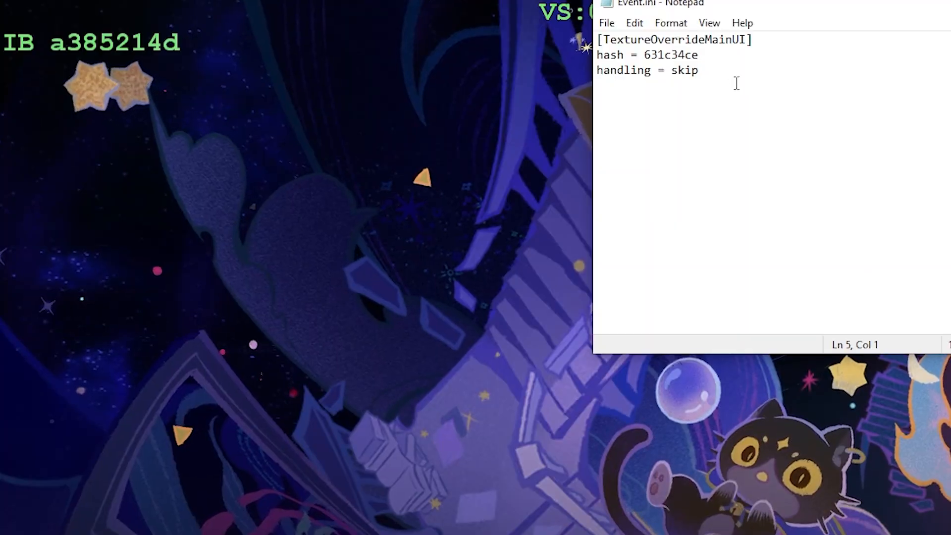
- Duplicate the TextureOverrideMainUI block below the original in Event.ini and set the copy's hash to a385214d
drag(432, 56, 331, 26)
key(ctrl+c)
click(719, 150)
key(ctrl+v)
key(Return)
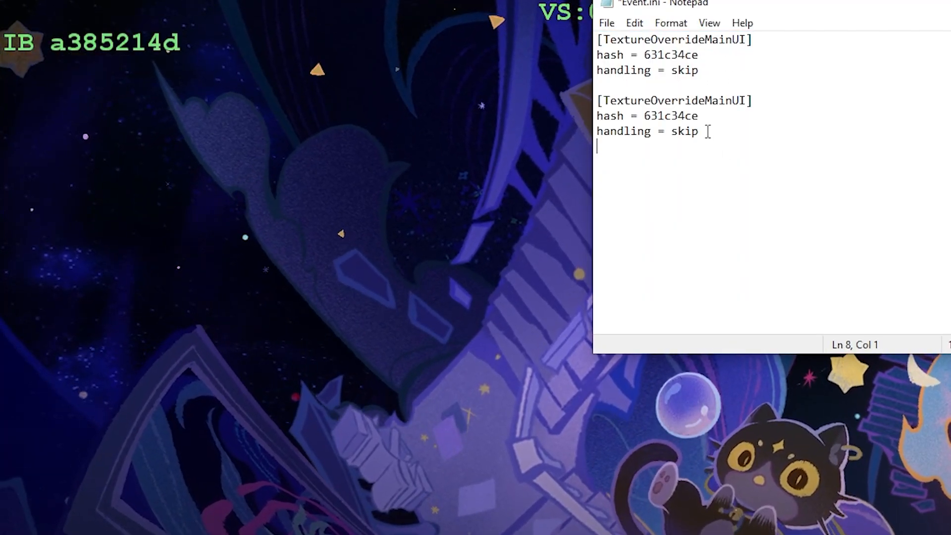
drag(709, 115, 644, 110)
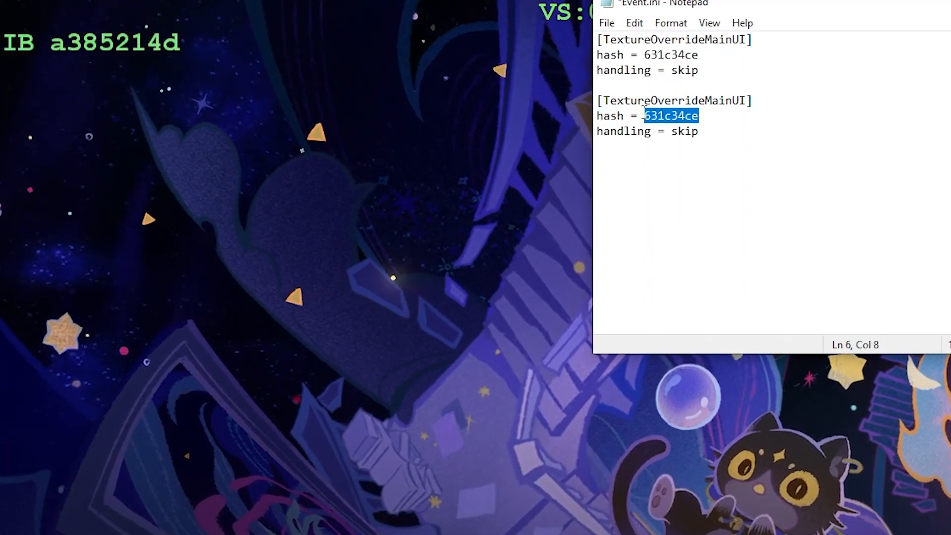
text(a3852)
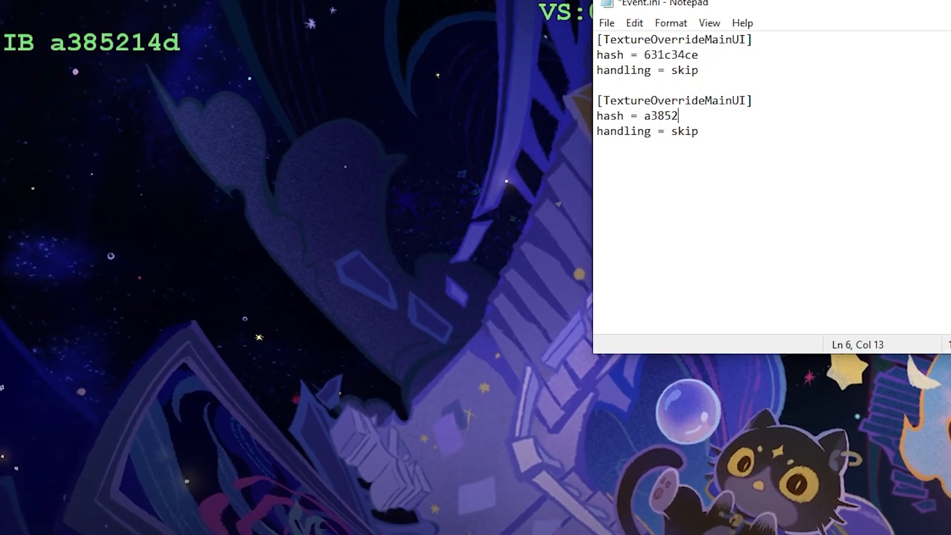
text(14d)
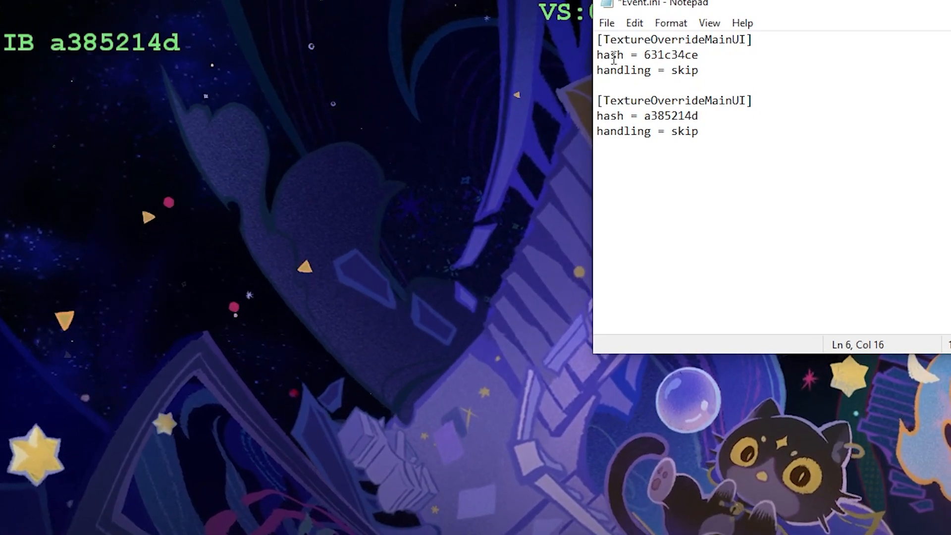
- Rename the second override section in Event.ini to TextureOverrideExtraUI and check its hash
drag(706, 99, 747, 102)
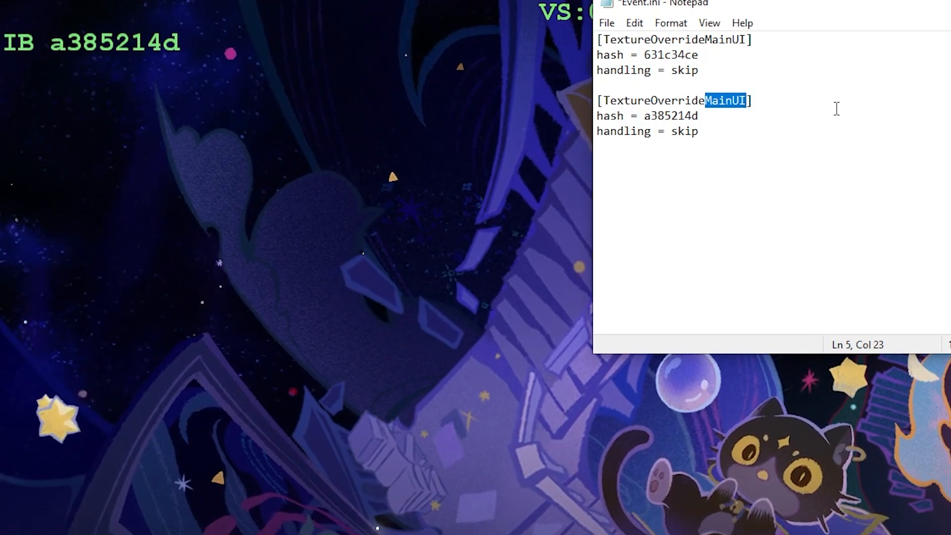
text(ExtraUI)
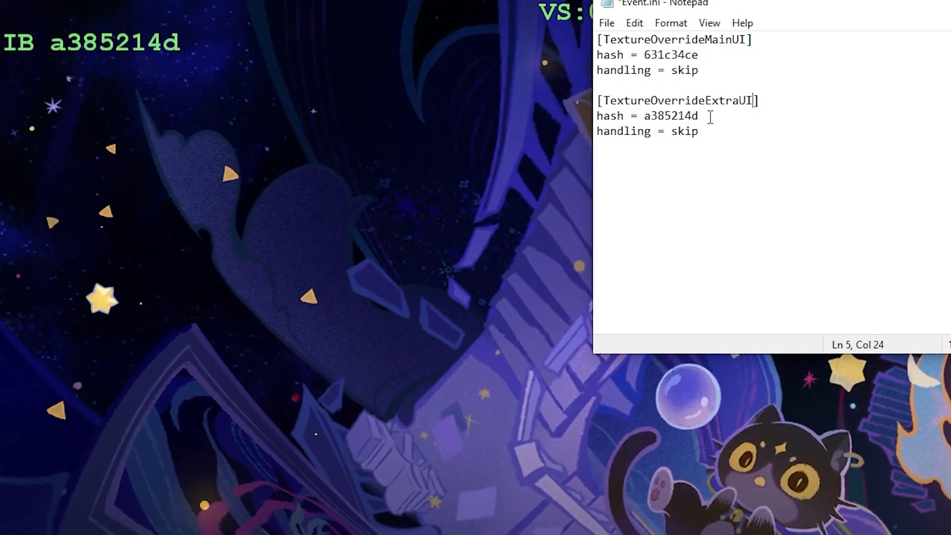
drag(645, 116, 739, 121)
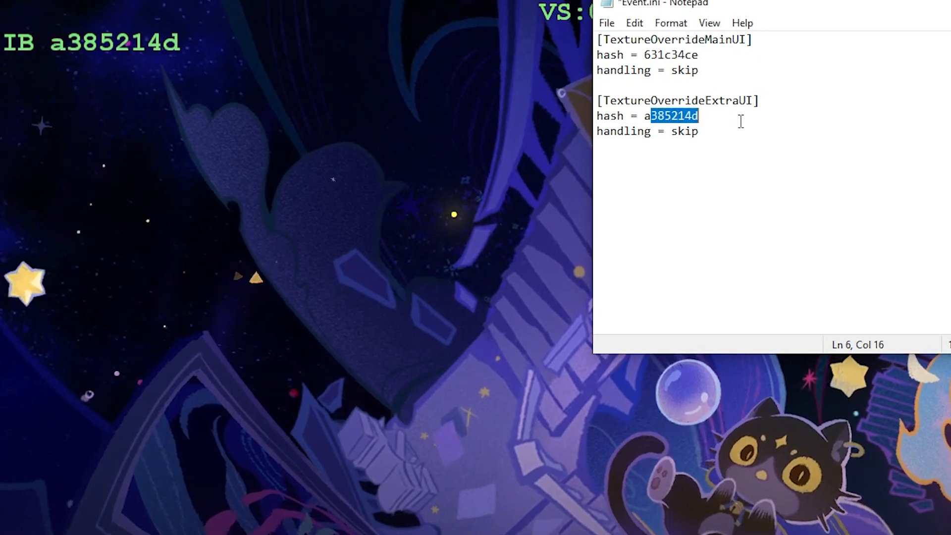
click(728, 121)
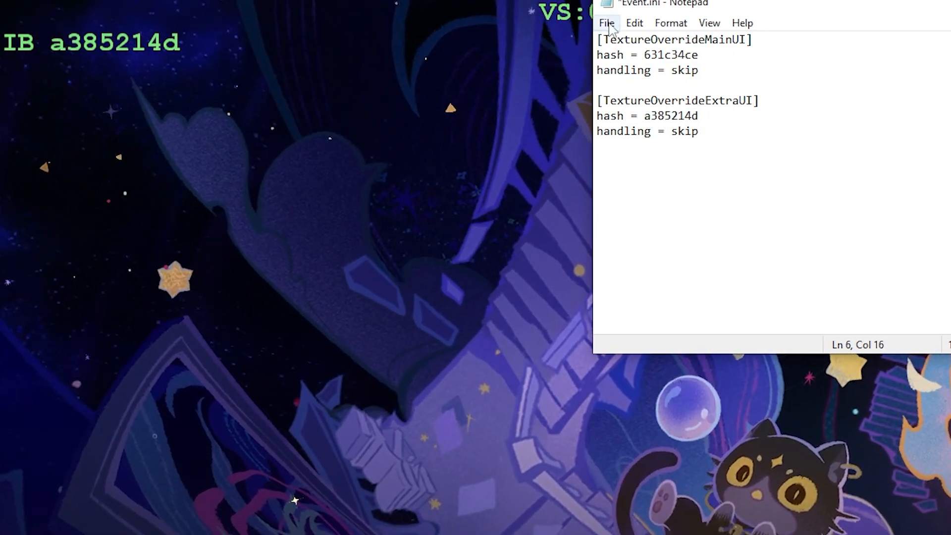
- Save Event.ini and reload the shader fixes and config in the game
click(607, 23)
click(623, 98)
key(alt+Tab)
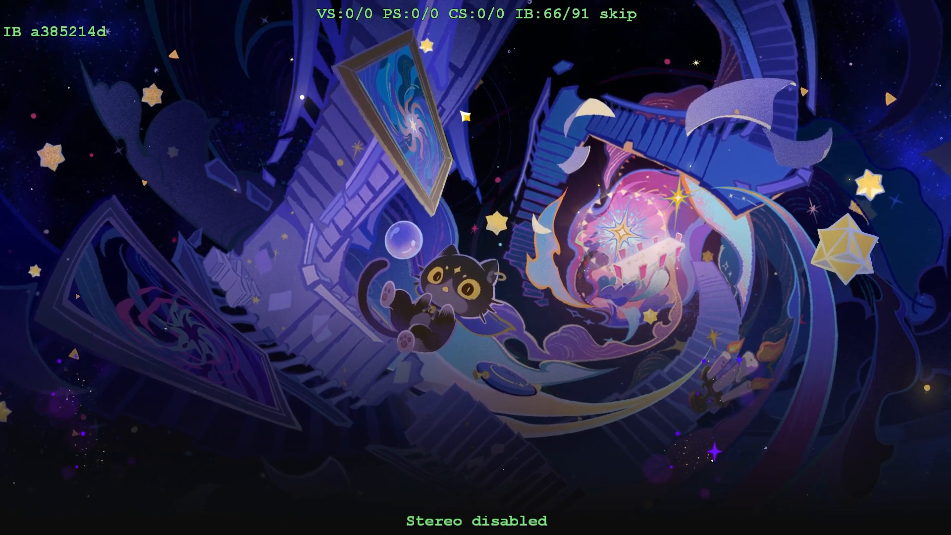
key(F10)
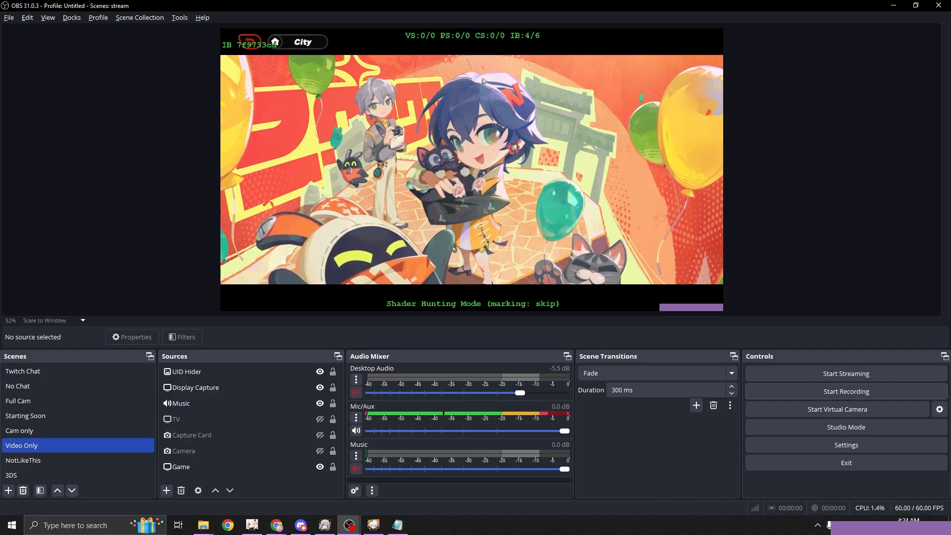
- Switch to the game with the Failume Gift event, open that event and view the Encrypted Master Tape details
key(alt+Tab)
click(293, 120)
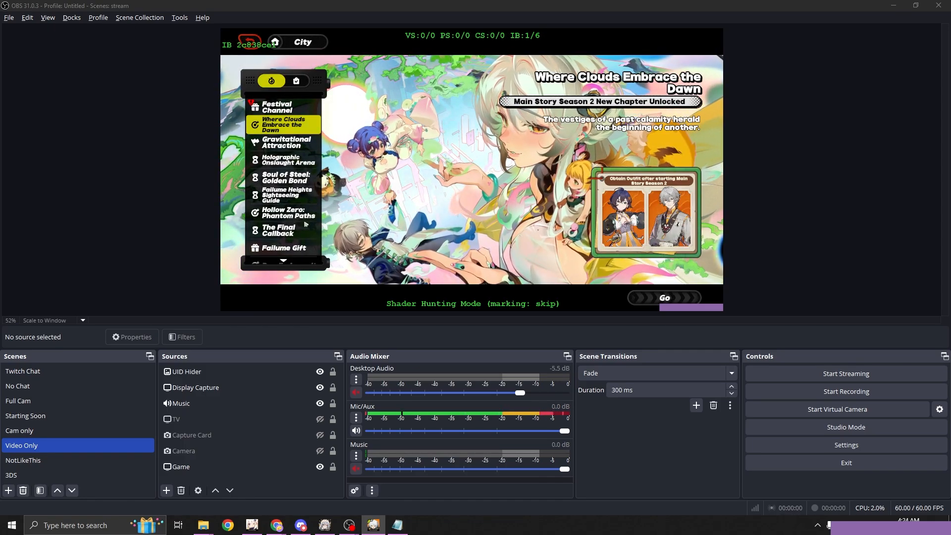
click(510, 225)
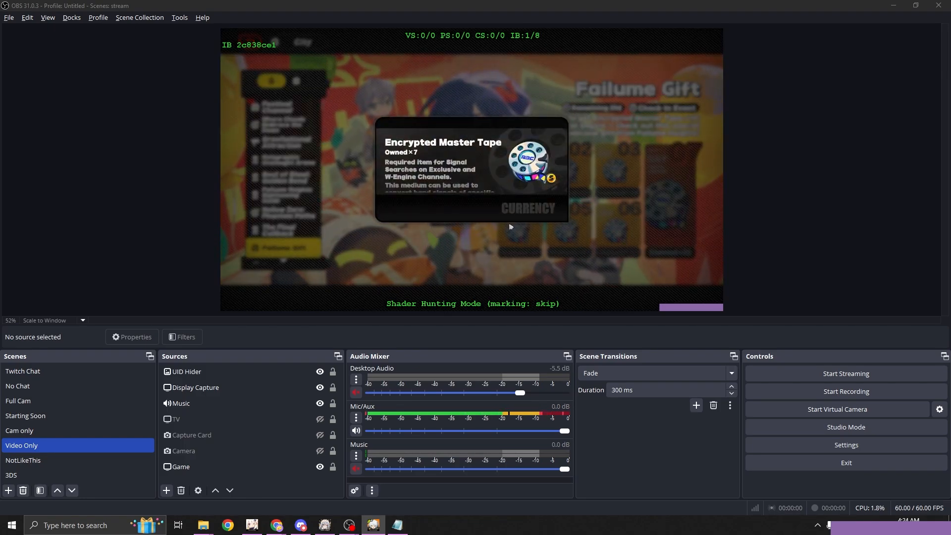
- Close the Encrypted Master Tape details and cycle forward through the index buffers on the Failume Gift event page
click(509, 226)
key(KP_8)
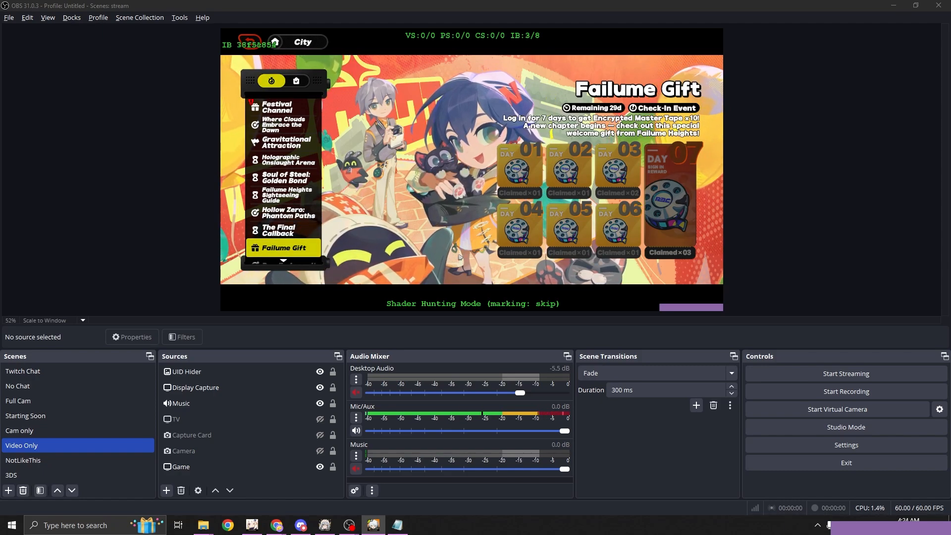
key(KP_8)
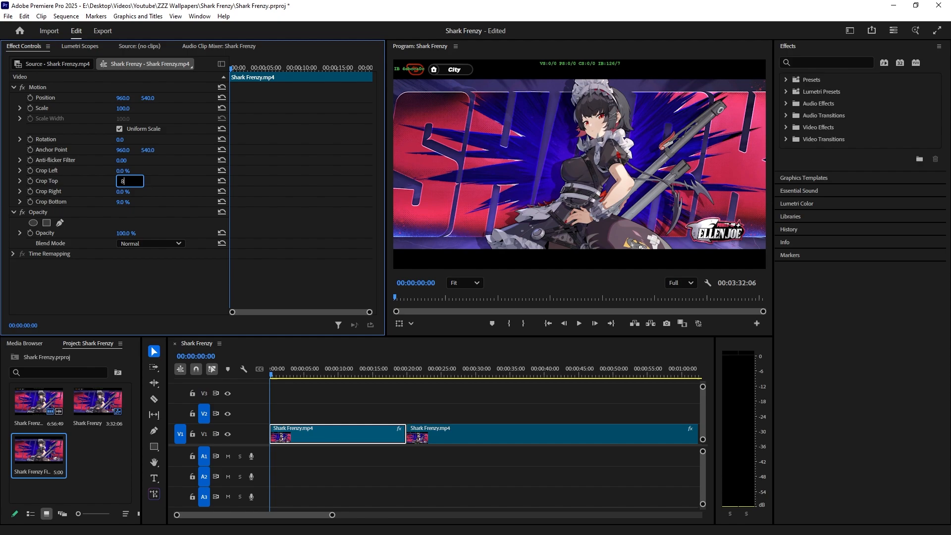
- In Premiere Pro, set the first Shark Frenzy.mp4 clip's Crop Top to 8% and deselect the clip
key(Return)
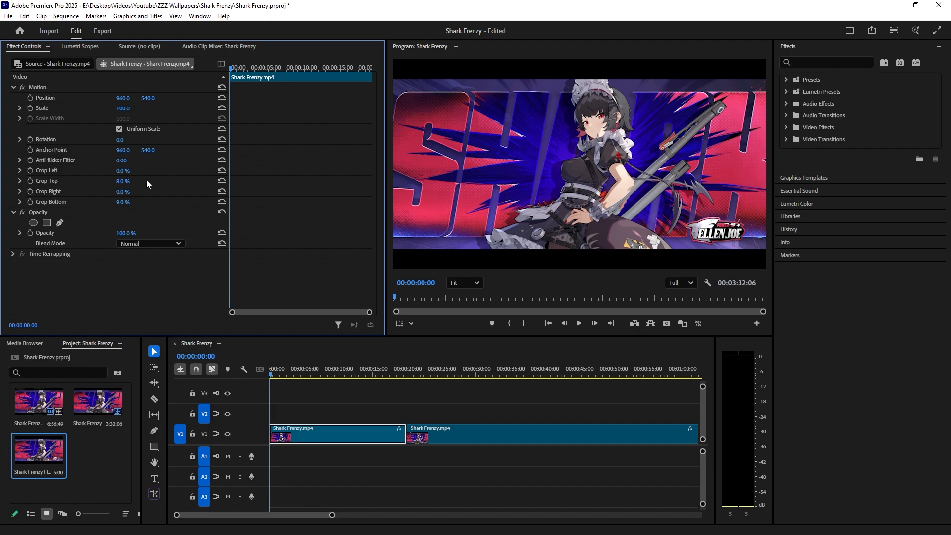
click(124, 181)
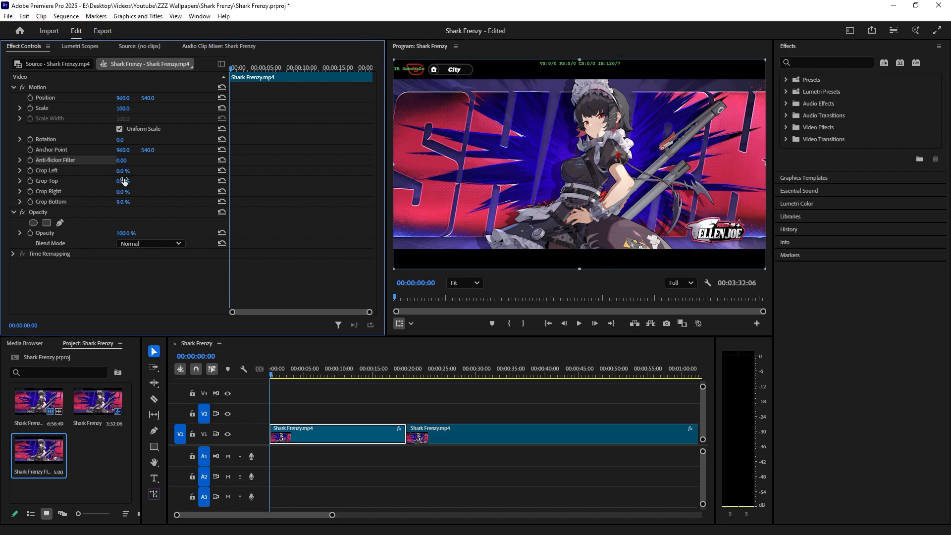
click(122, 182)
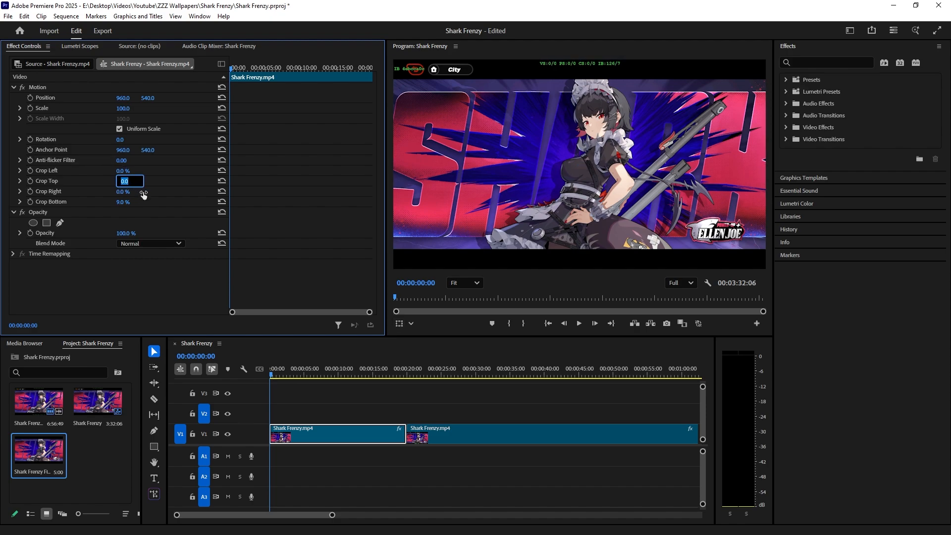
text(8)
key(Return)
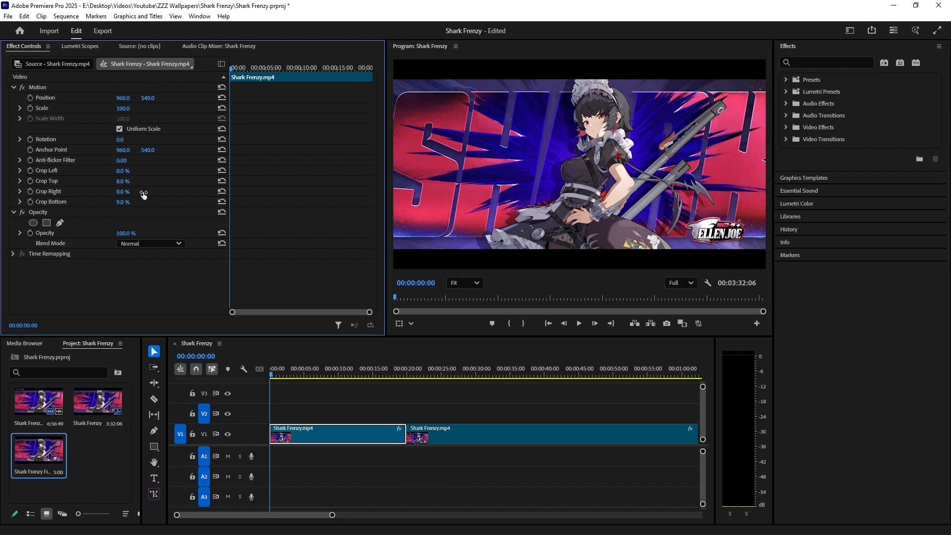
click(394, 293)
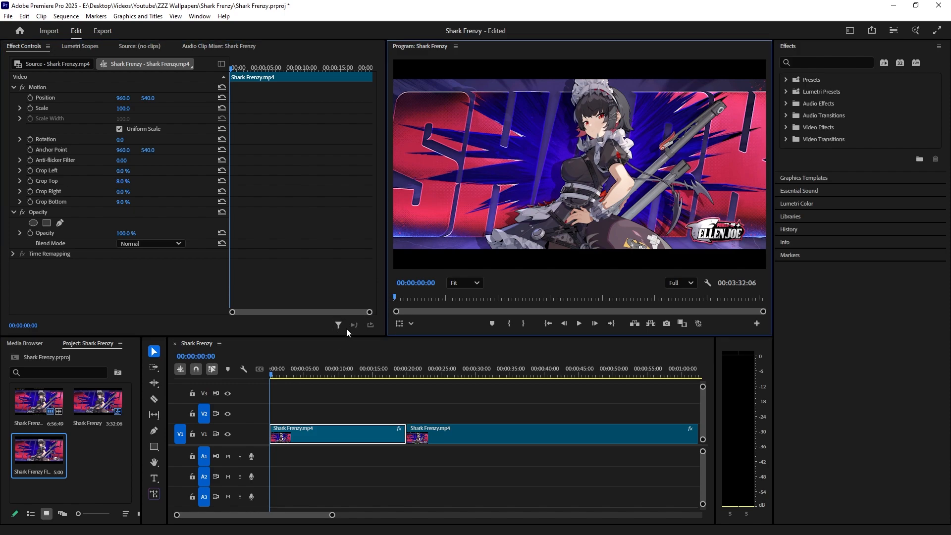
click(378, 396)
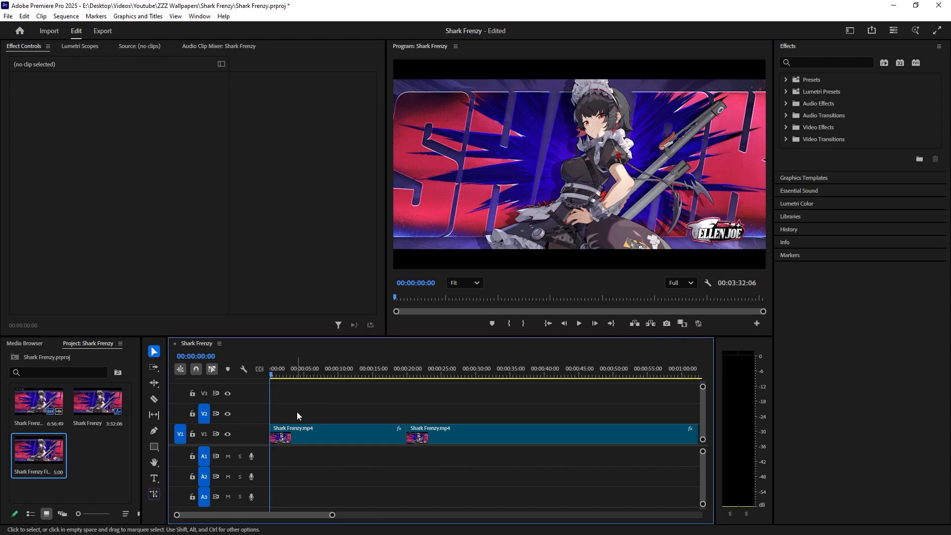
click(667, 323)
click(548, 308)
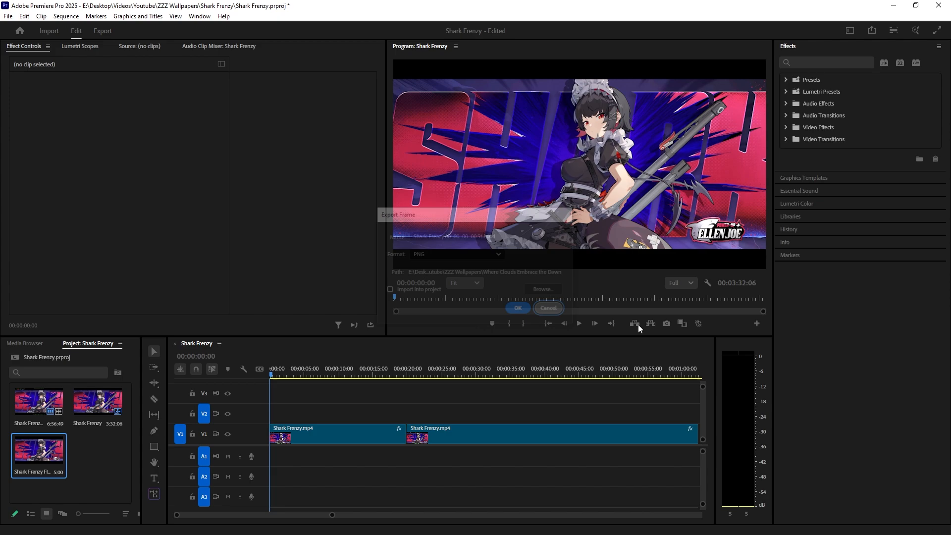
click(668, 324)
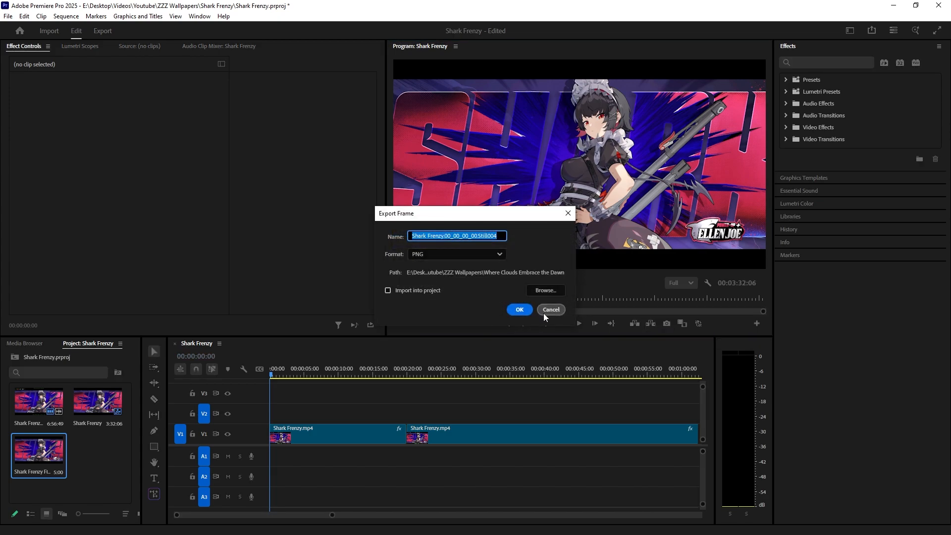
click(545, 312)
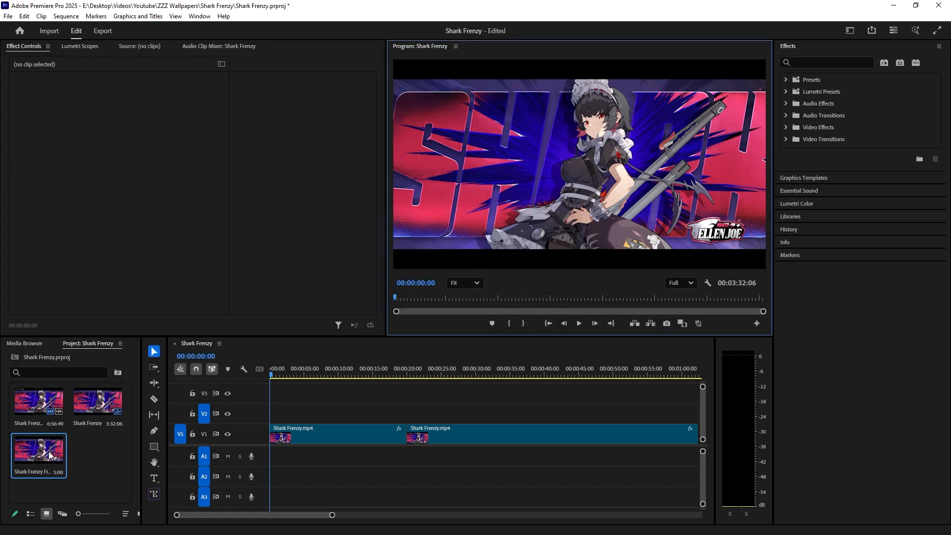
- Place the Shark Frenzy First Frame image on V2 at the sequence start and extend it over the video clips below
drag(49, 455, 280, 415)
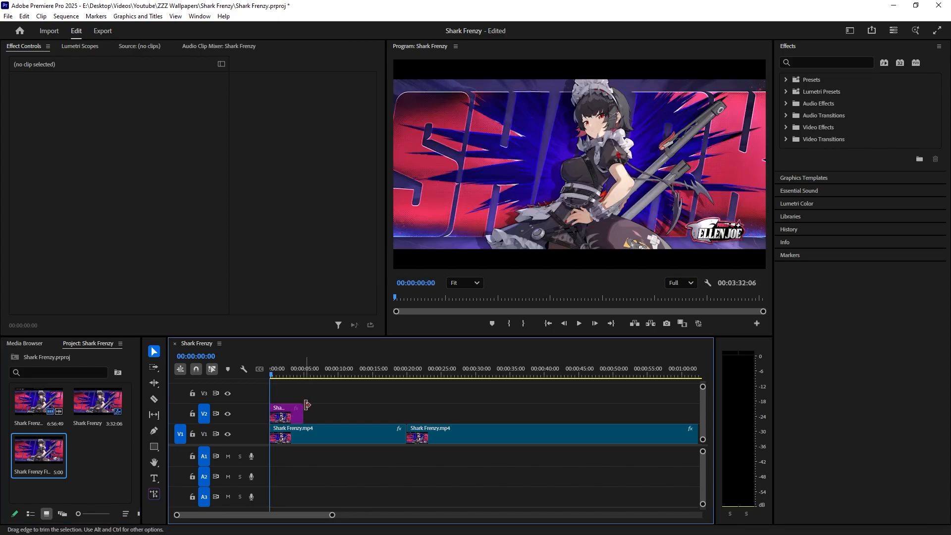
drag(306, 405, 712, 407)
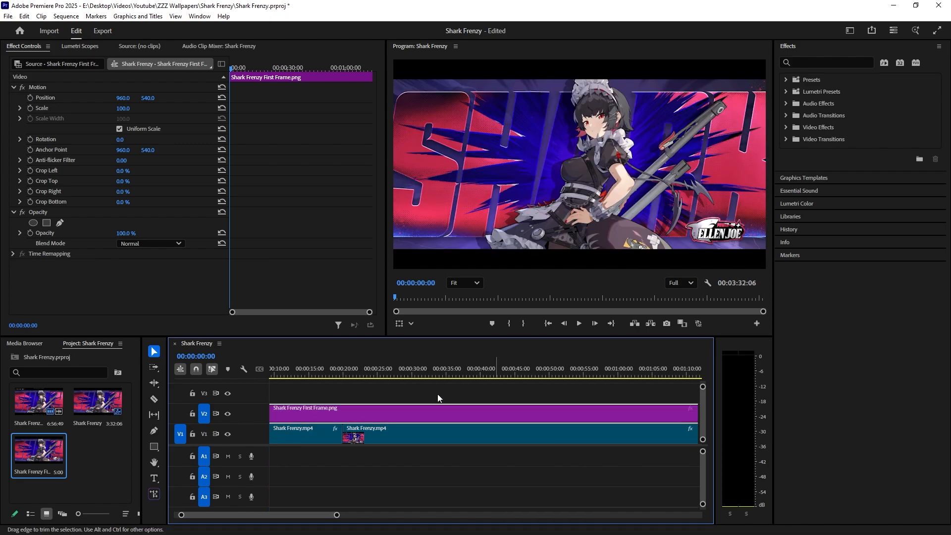
scroll(327, 382, up, 1)
scroll(325, 380, up, 1)
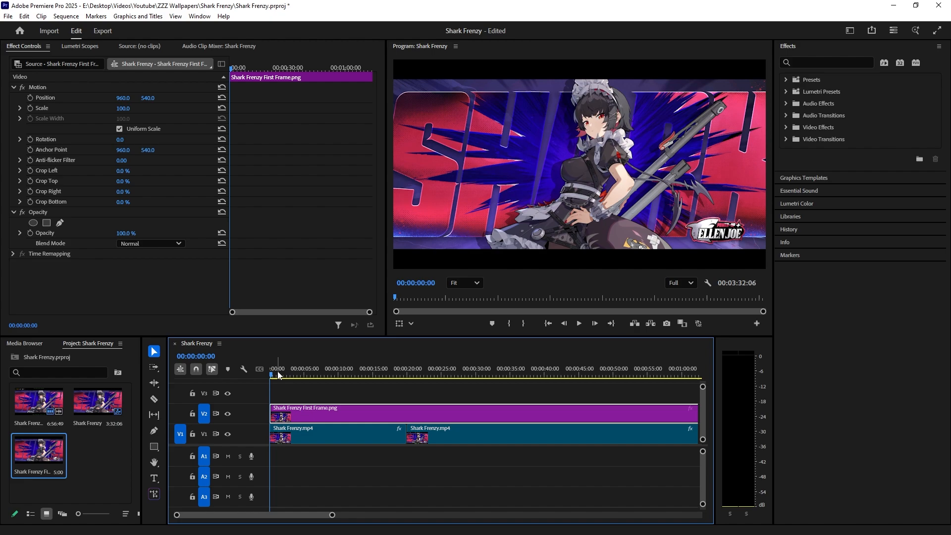
- Set the opacity of the Shark Frenzy First Frame.png clip on V2 to 50%
click(305, 376)
drag(308, 377, 271, 377)
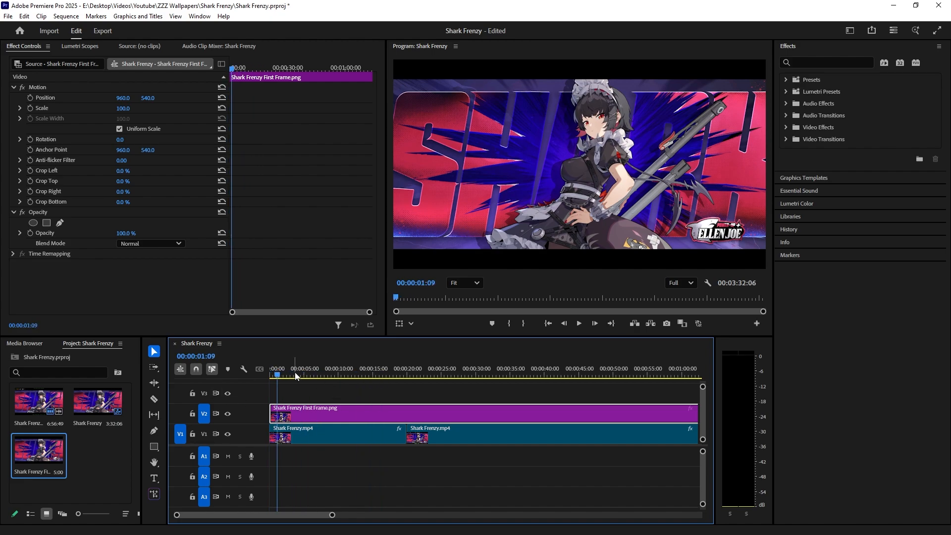
key(ctrl+shift+a)
click(335, 406)
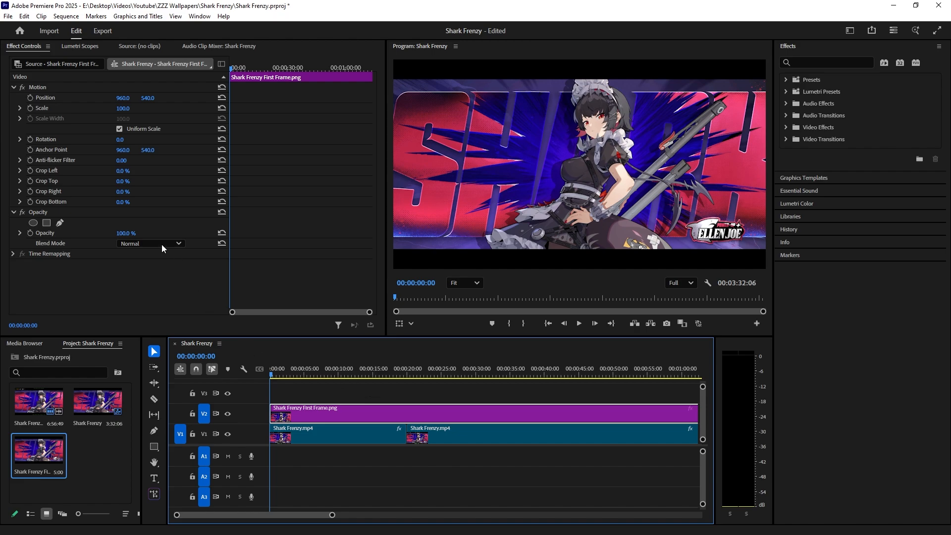
click(130, 232)
text(50)
key(Return)
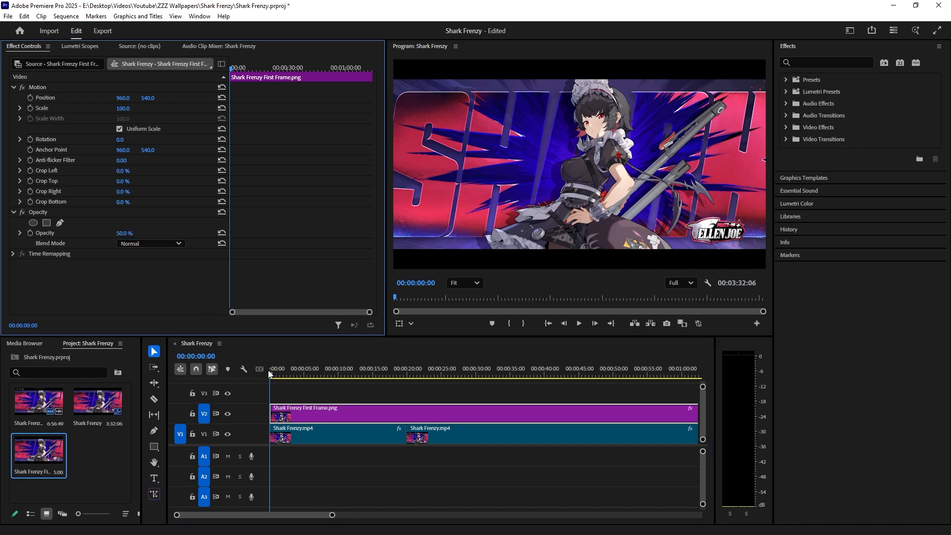
- Compare the first-frame overlay with the video at 00:00:02:00 and 00:00:04:37 by toggling V2's visibility
drag(271, 375, 288, 371)
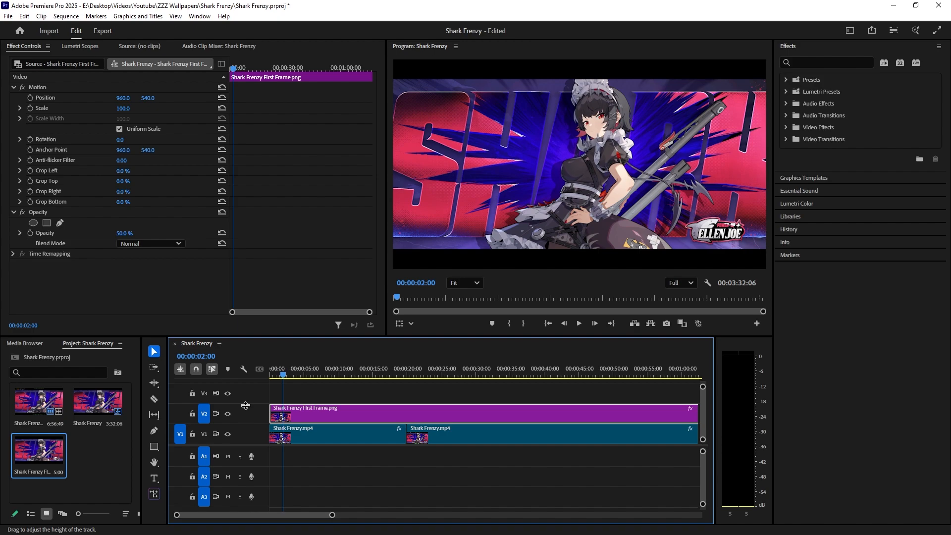
click(223, 415)
click(223, 415)
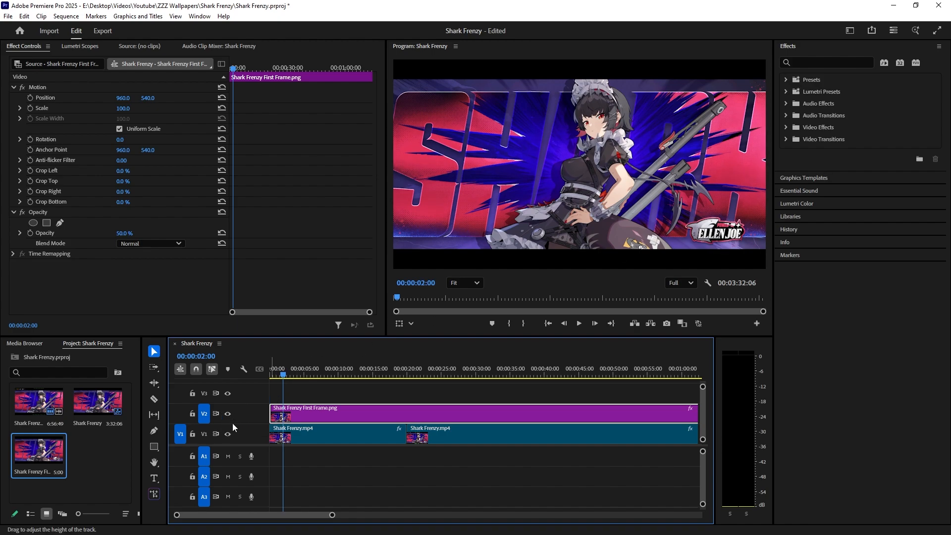
click(228, 415)
click(228, 415)
click(227, 419)
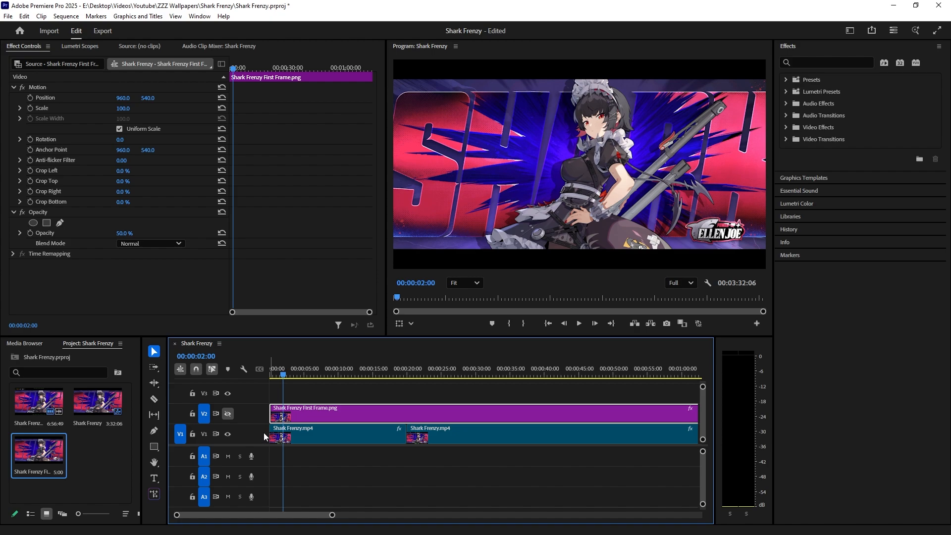
drag(284, 375, 301, 377)
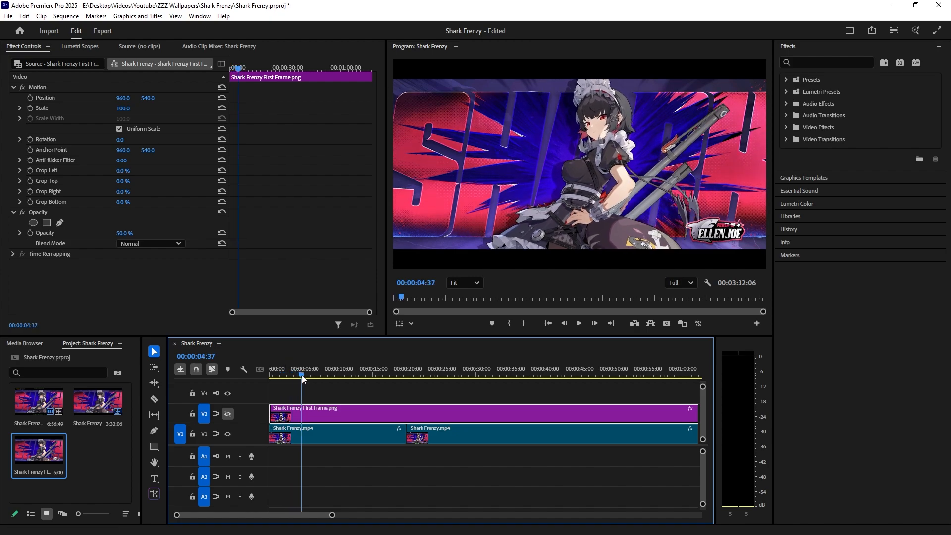
click(228, 414)
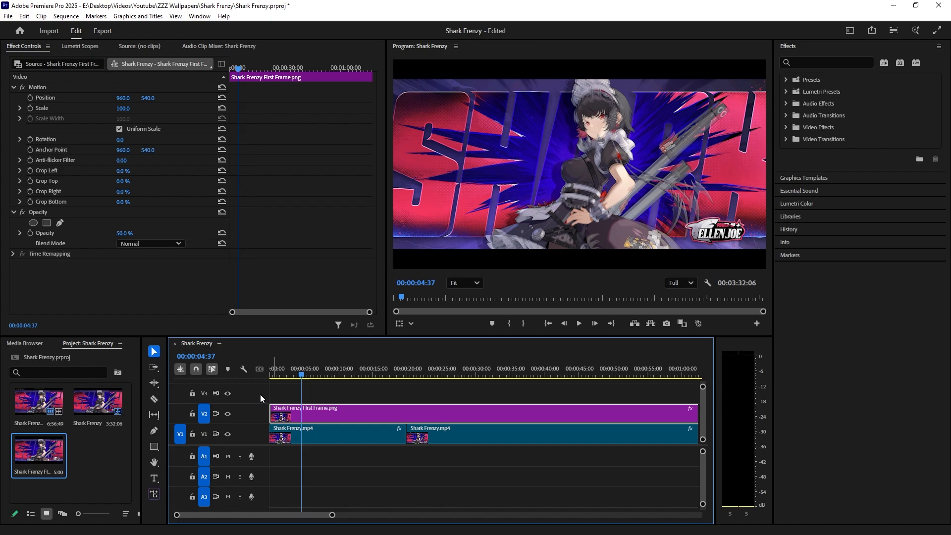
- Toggle V2's visibility at the 00:00:19:59 cut and its neighbouring frame to check how well the video matches the first-frame overlay
key(Down)
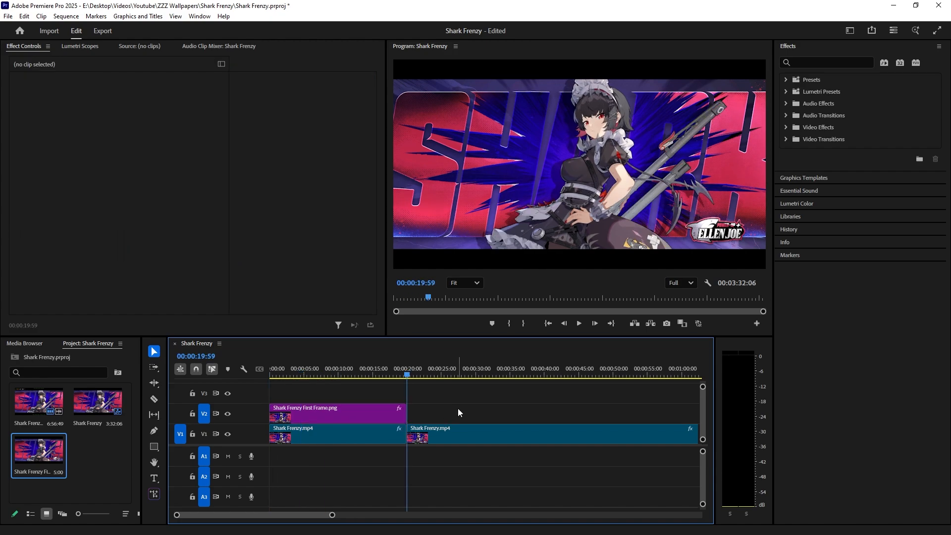
click(226, 413)
click(225, 413)
click(225, 413)
click(226, 413)
click(226, 413)
click(225, 413)
click(225, 413)
click(225, 413)
key(Left)
click(225, 413)
click(225, 413)
click(225, 413)
click(226, 413)
key(Right)
click(225, 413)
click(226, 413)
click(227, 414)
click(226, 415)
click(227, 414)
click(227, 414)
click(226, 414)
click(226, 414)
click(226, 414)
click(226, 414)
click(227, 414)
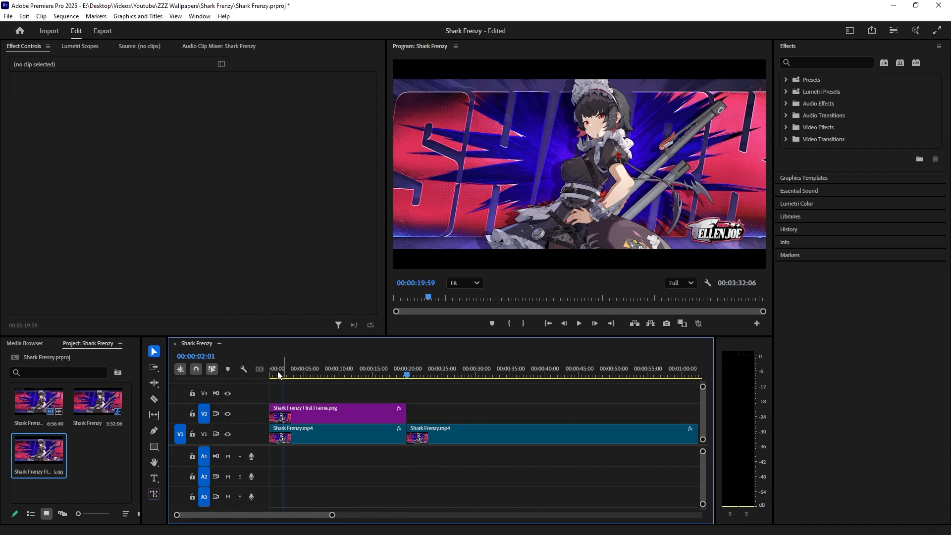
- Delete the Shark Frenzy.mp4 clip after the 00:00:19:59 cut and the first-frame overlay on V2
key(Home)
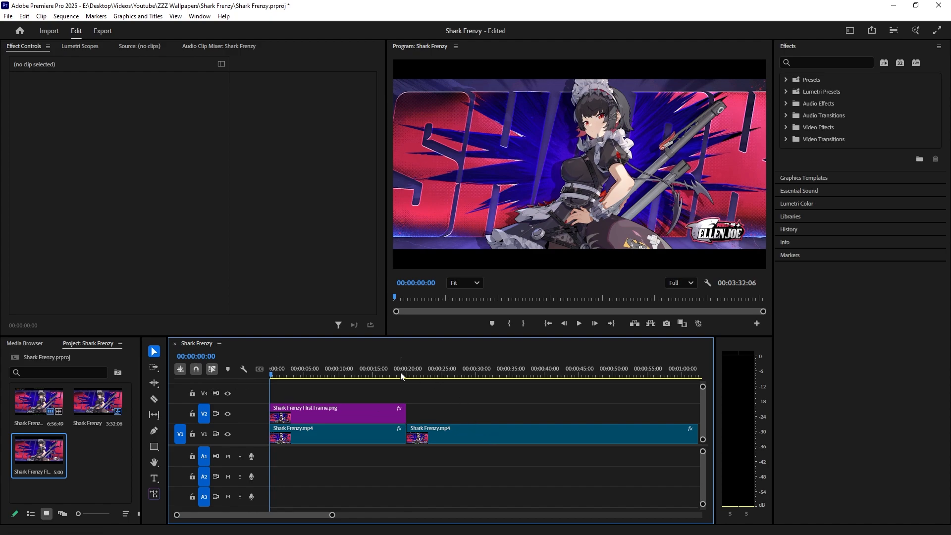
key(Down)
click(427, 437)
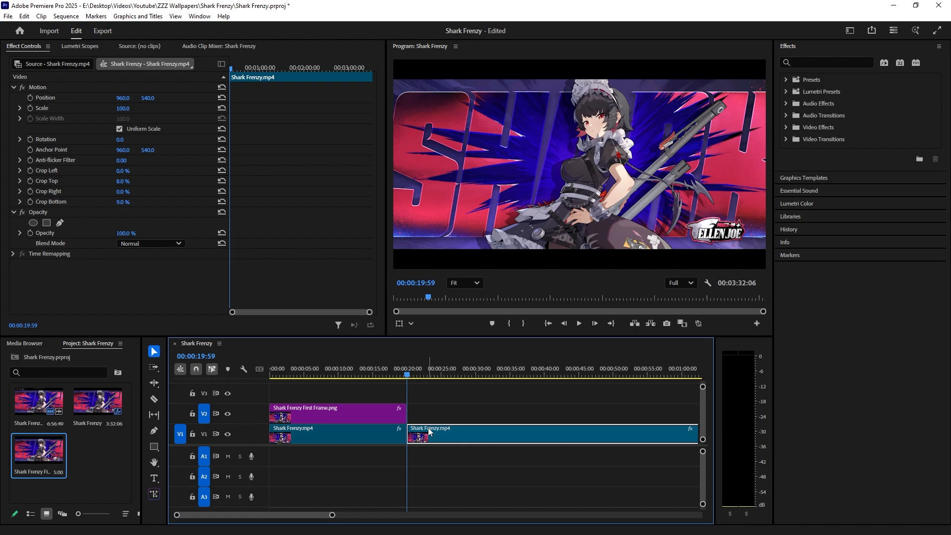
right_click(429, 432)
click(455, 39)
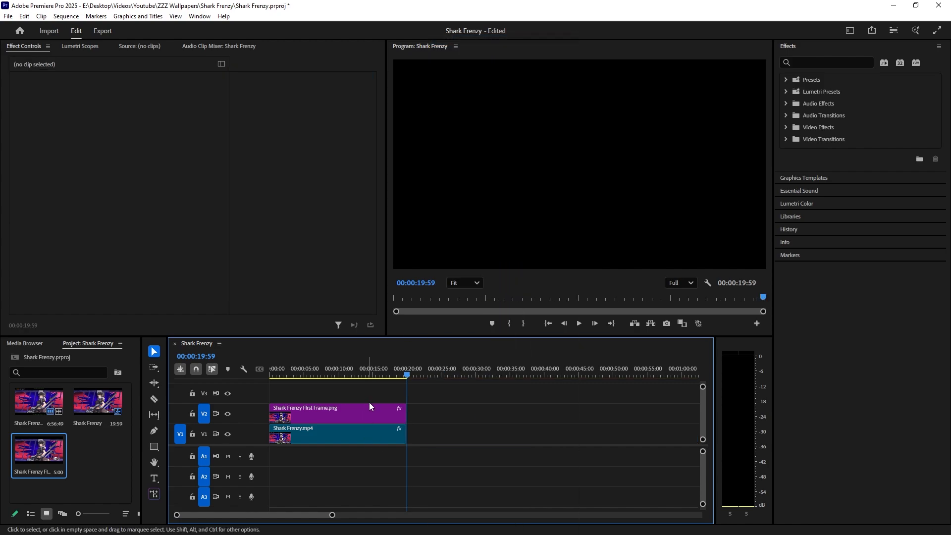
right_click(370, 405)
click(441, 38)
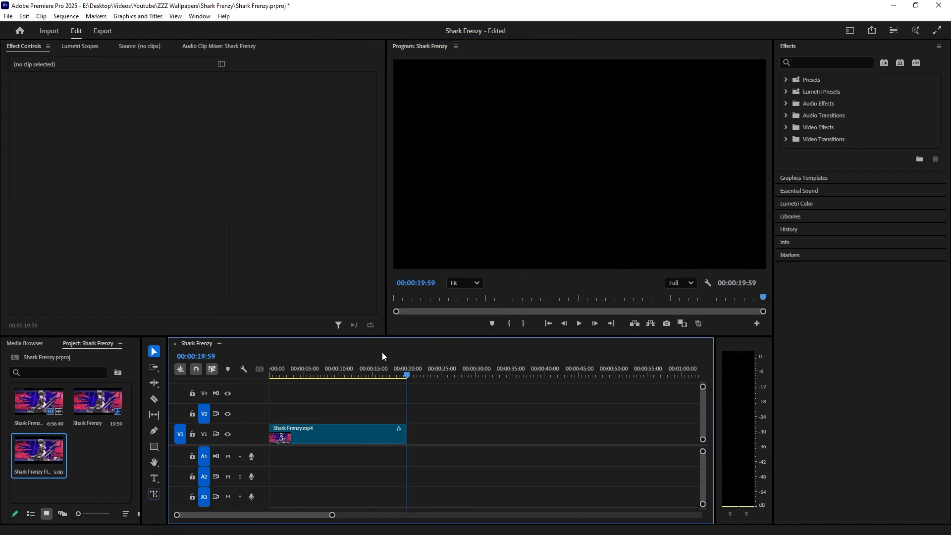
- Play back the end of the trimmed Shark Frenzy sequence to check the loop point
click(392, 372)
click(685, 290)
key(space)
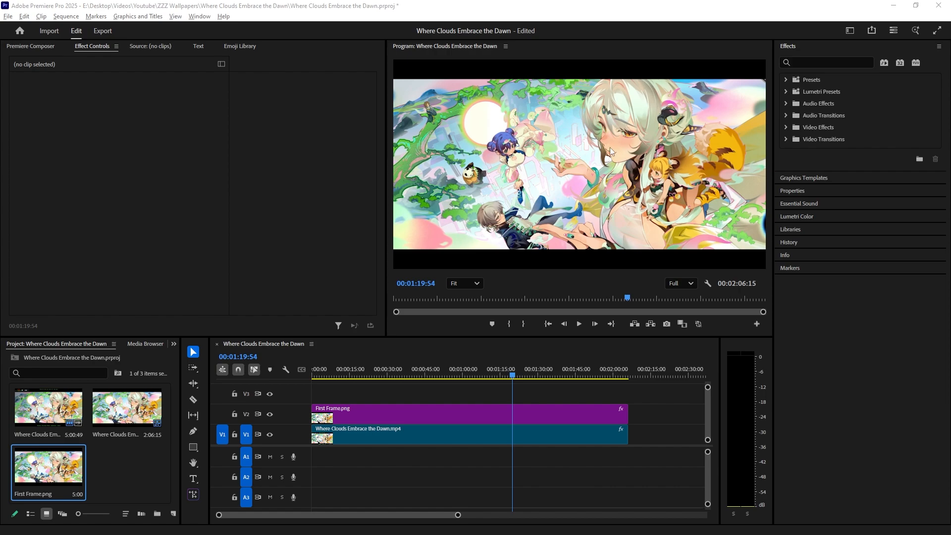
- In the Where Clouds Embrace the Dawn sequence, toggle V2's visibility at 00:01:19:54 to compare First Frame.png with the video
click(272, 418)
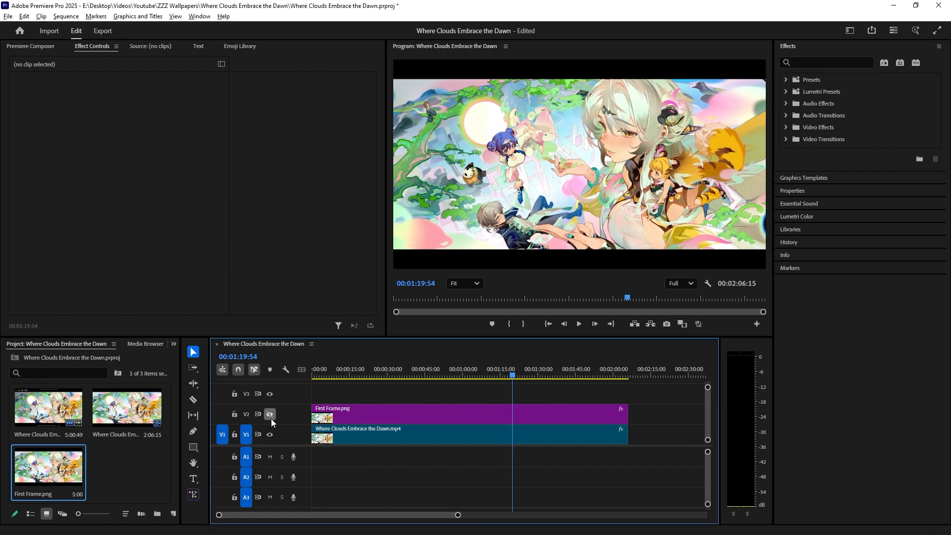
click(272, 418)
click(271, 418)
click(272, 418)
click(272, 418)
click(272, 418)
click(272, 418)
click(271, 419)
click(271, 418)
- Set the program preview zoom to 75% and toggle V2's visibility to compare the overlay and video in closer detail
click(452, 283)
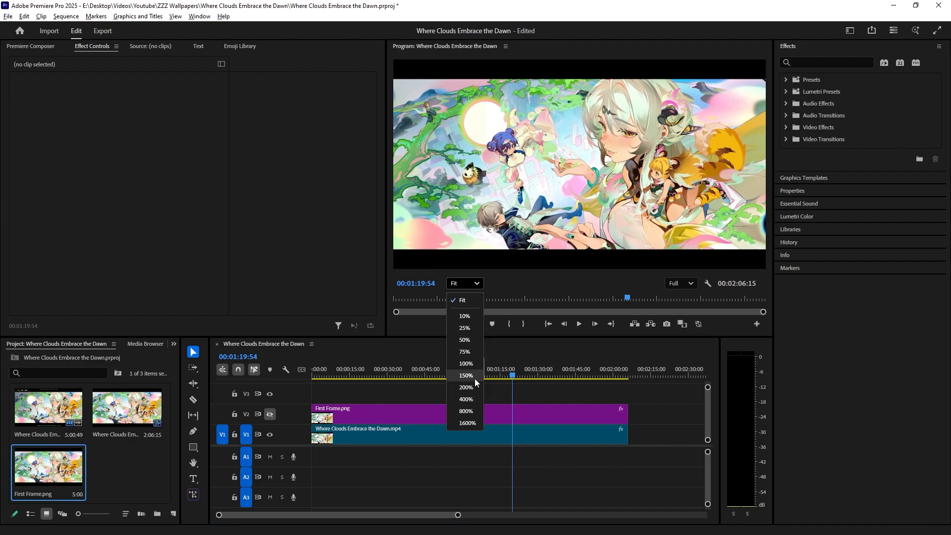
click(471, 354)
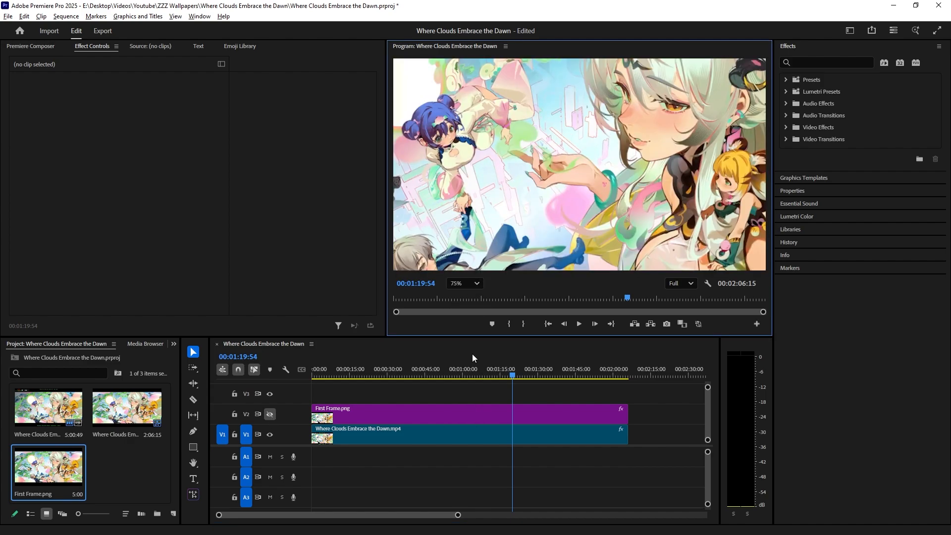
double_click(270, 407)
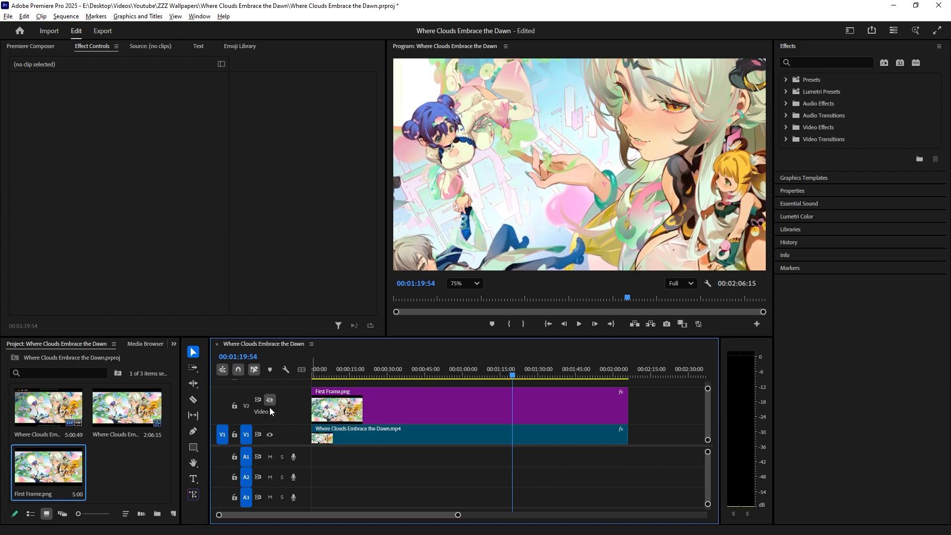
double_click(271, 407)
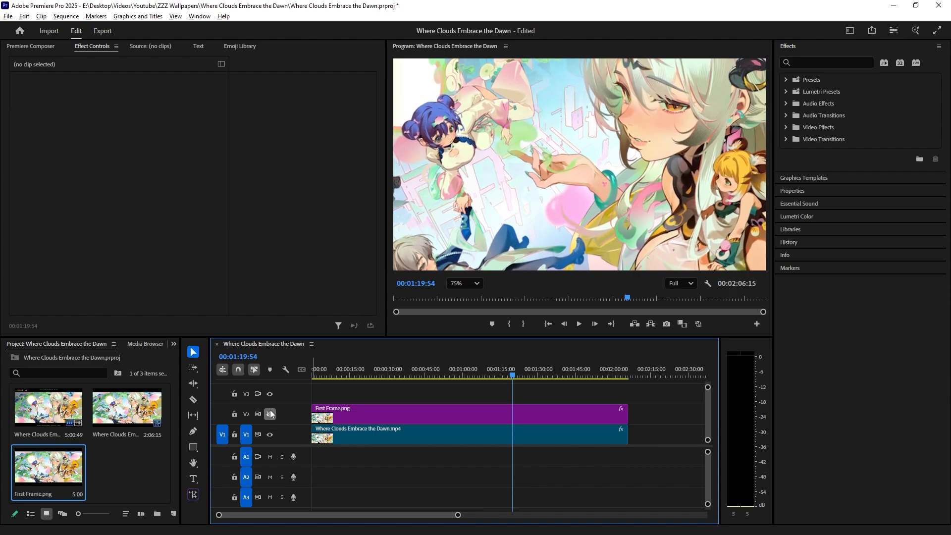
click(271, 413)
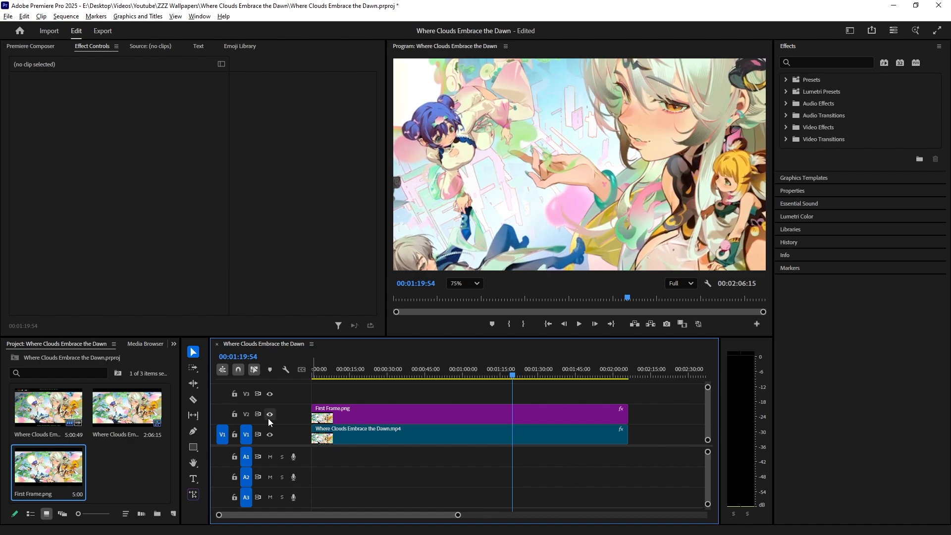
- Toggle V2's visibility repeatedly to recheck the First Frame.png overlay against the video at 00:01:19:54
click(269, 415)
click(268, 418)
click(267, 416)
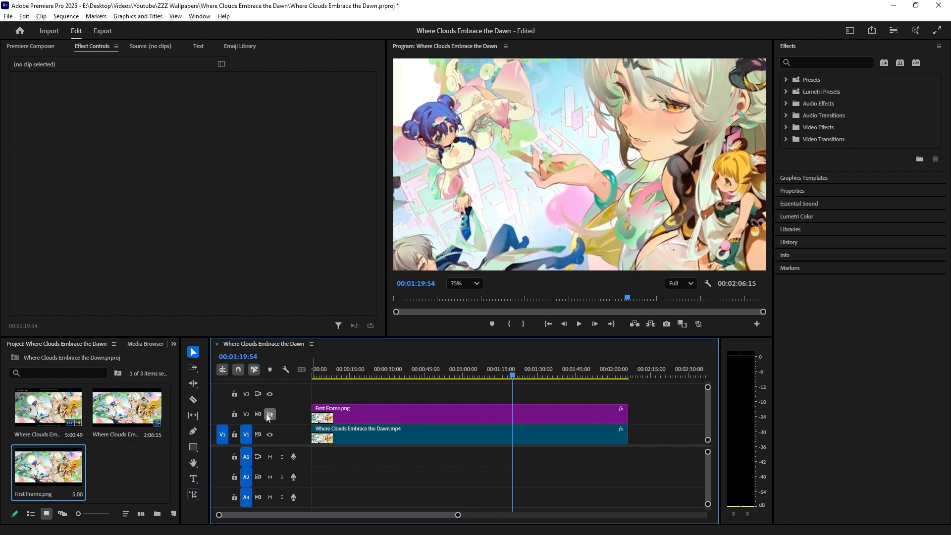
click(267, 416)
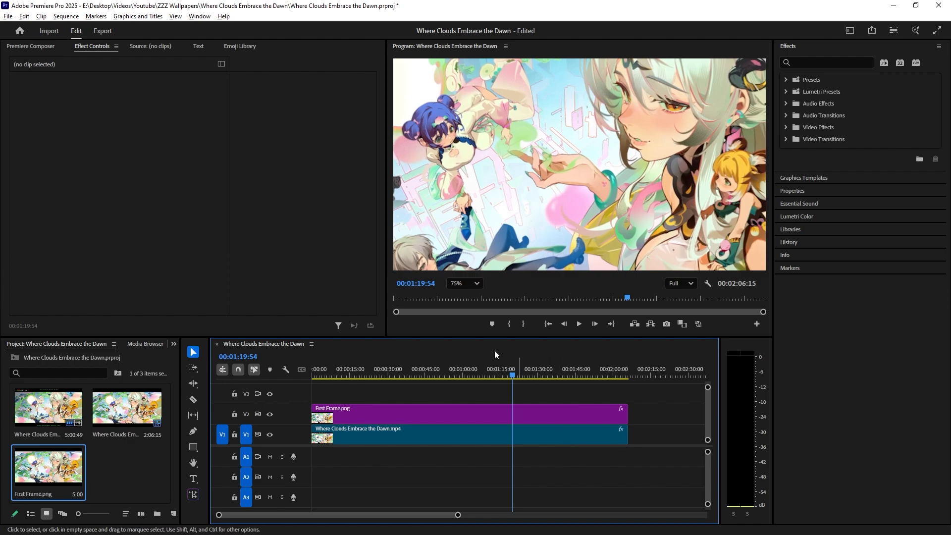
- With V2 hidden, trim the end of the Where Clouds Embrace the Dawn.mp4 clip to 00:01:19:54 and delete the First Frame.png overlay
click(270, 415)
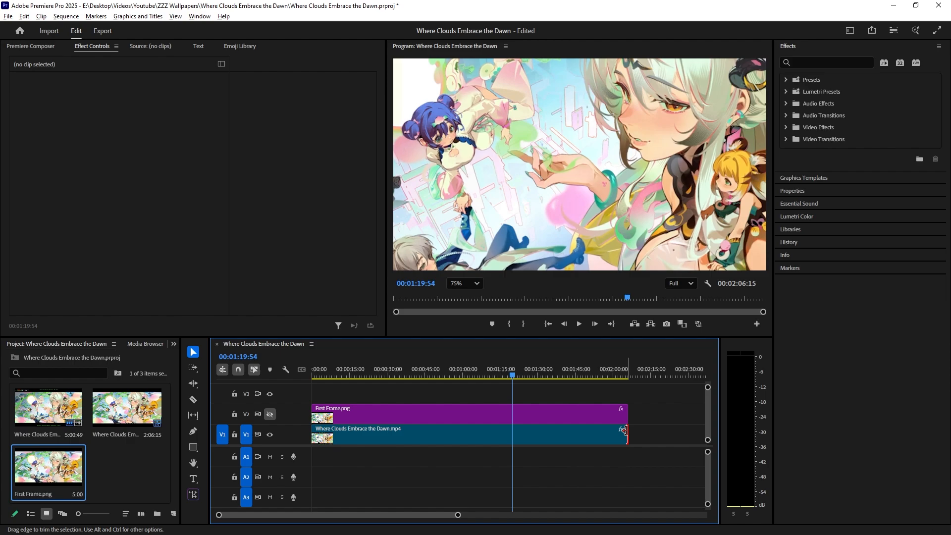
drag(627, 434, 512, 454)
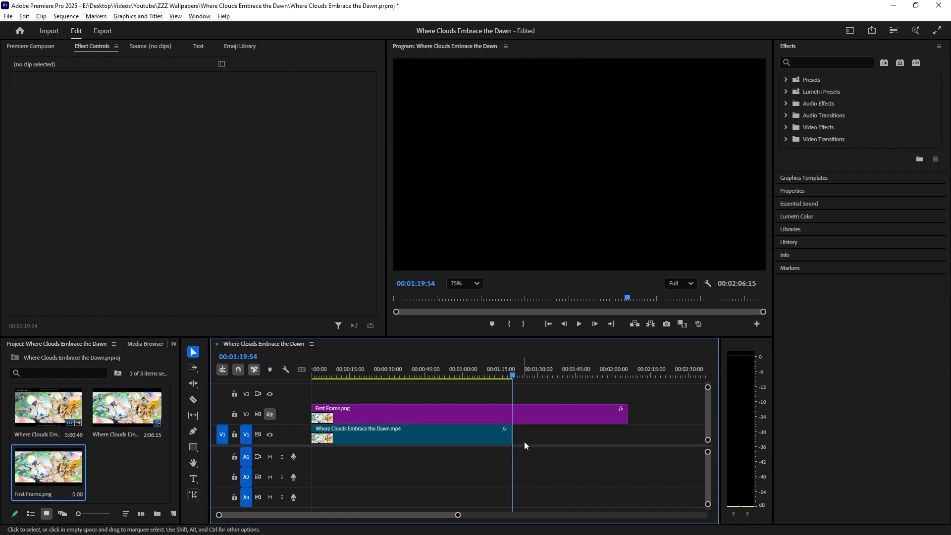
click(543, 424)
key(Delete)
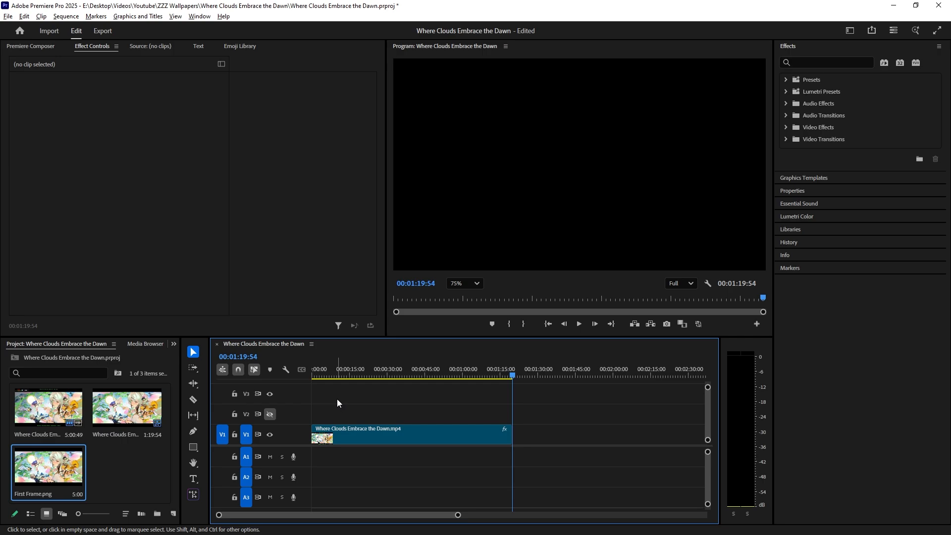
- Split the V1 clip about 12 seconds in and move its opening piece to the end of the sequence at 00:01:19:54
key(c)
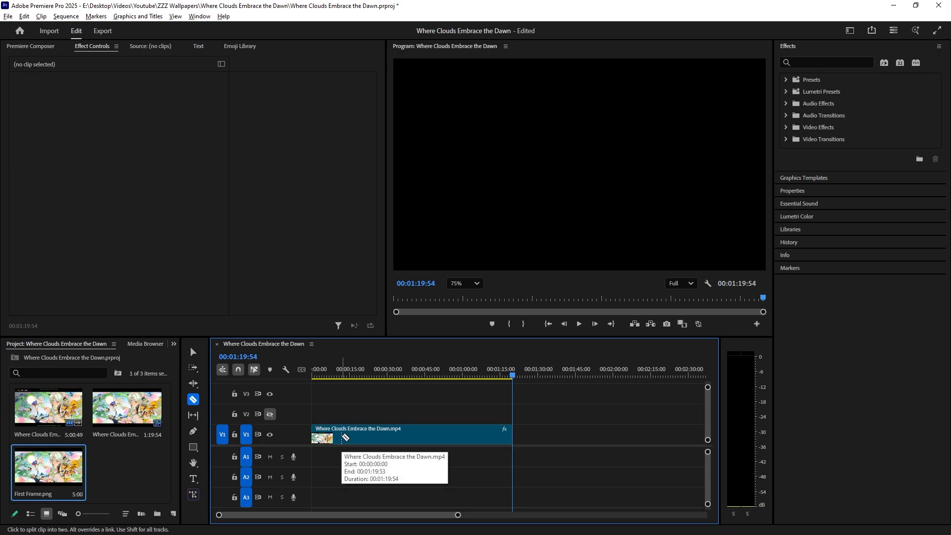
click(341, 437)
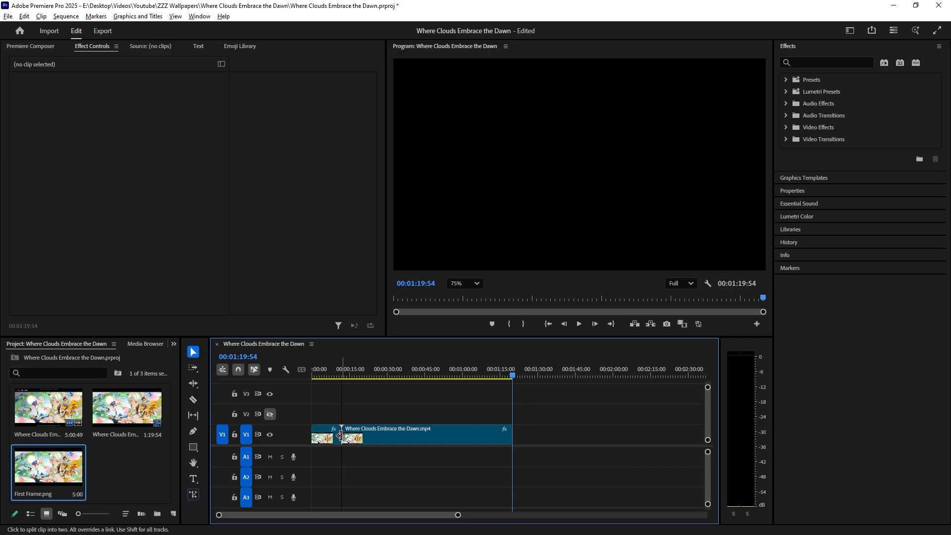
click(193, 351)
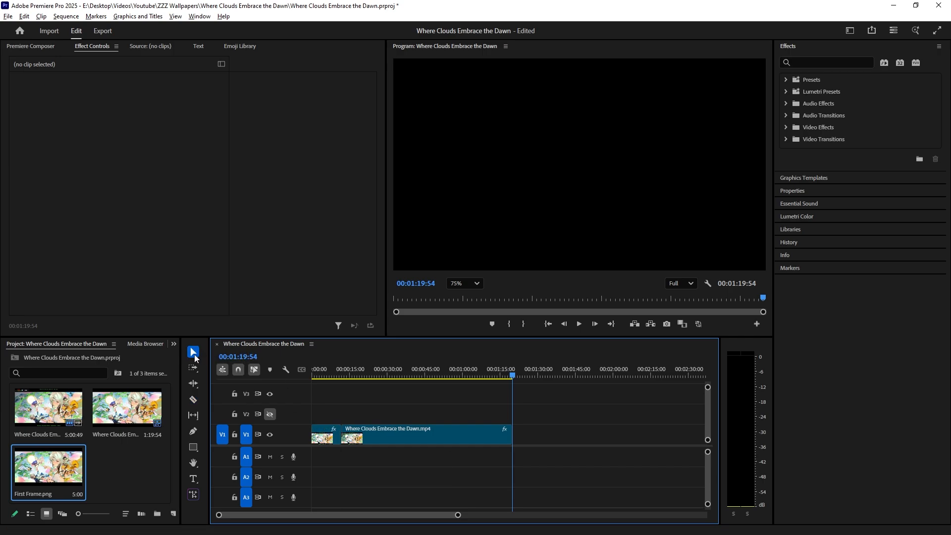
drag(323, 436, 522, 435)
- Ripple-delete the empty gap at the start of V1
click(326, 433)
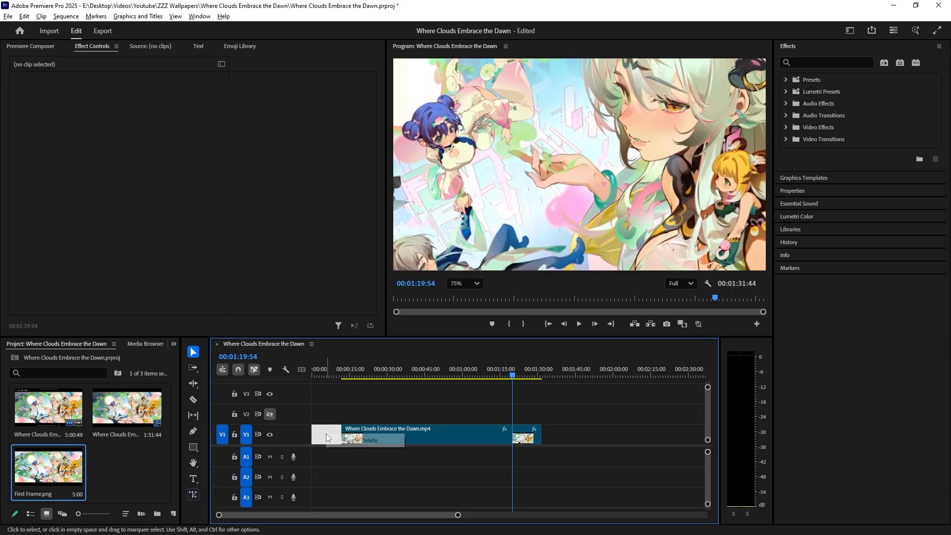
right_click(326, 433)
click(342, 440)
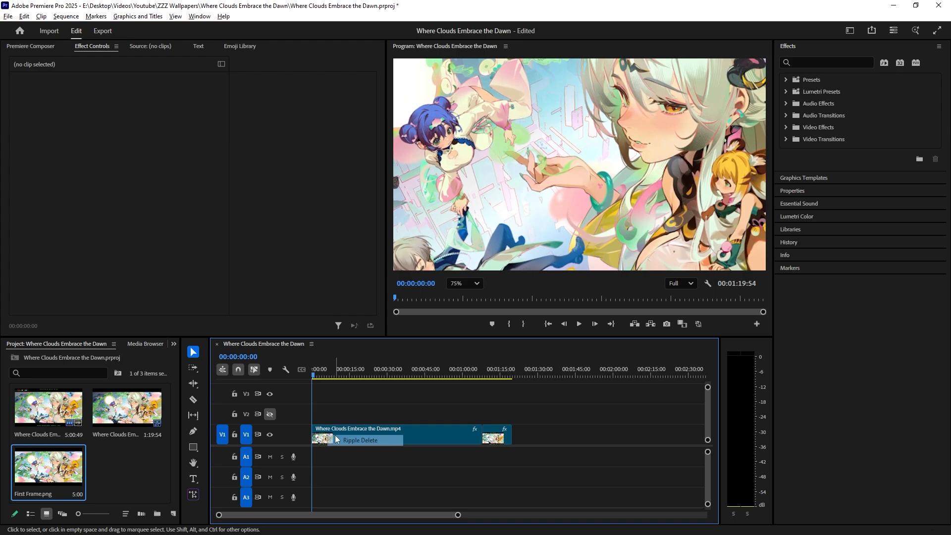
- Play from 00:01:06:40 across the cut between the two V1 clips to inspect the join
drag(317, 373, 480, 393)
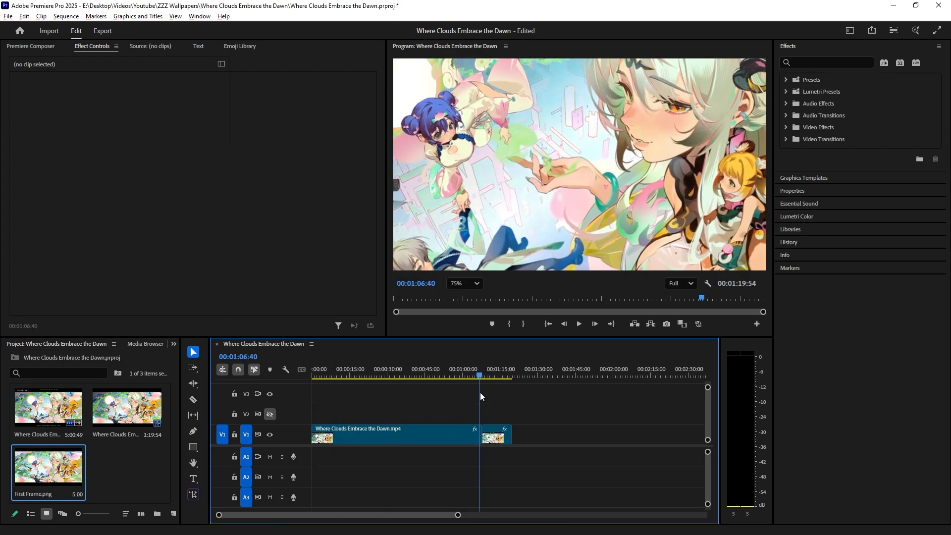
key(space)
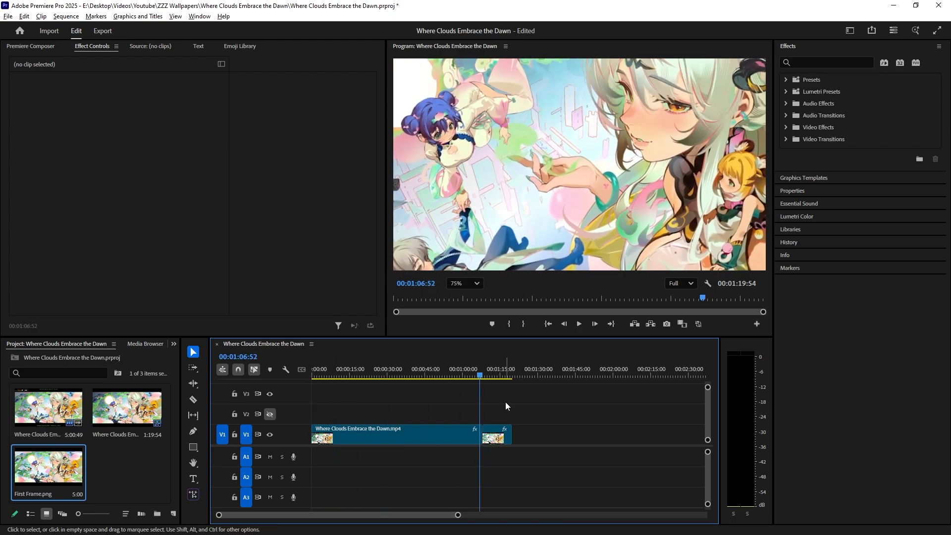
key(Home)
key(Down)
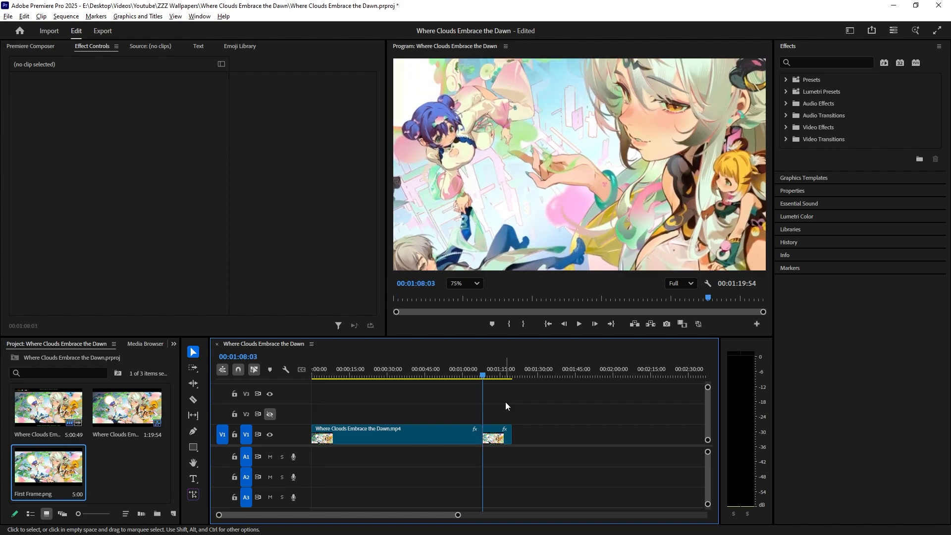
- Find the Cross Dissolve transition and apply it to the cut between the two V1 clips
click(834, 62)
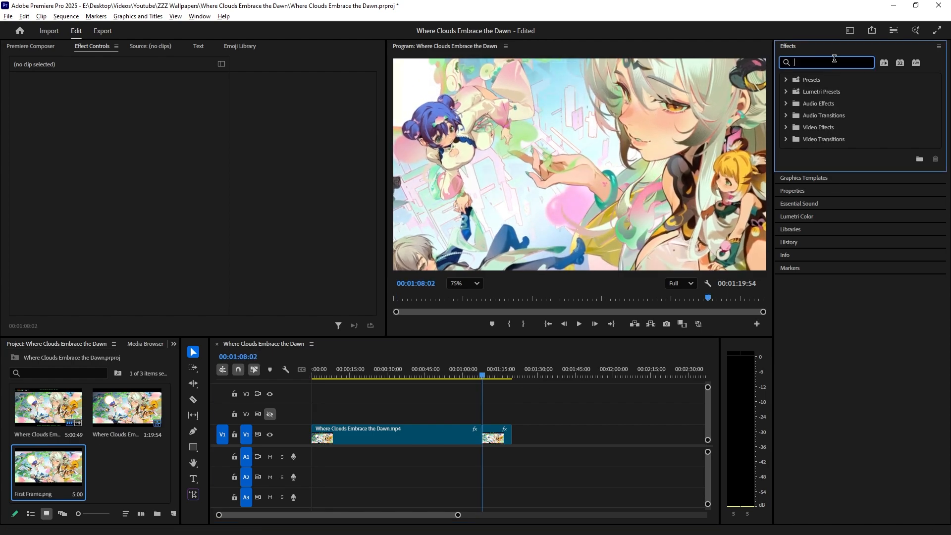
text(cross)
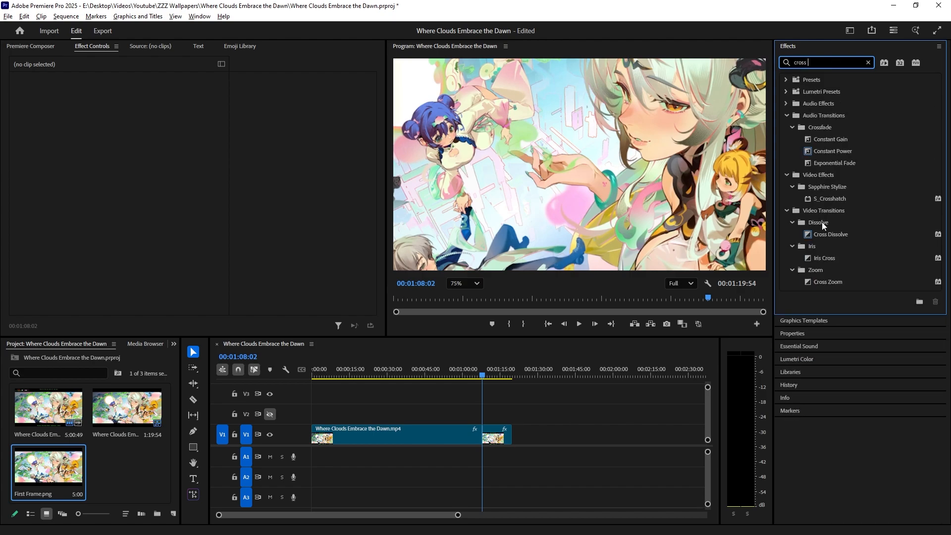
drag(825, 233, 866, 238)
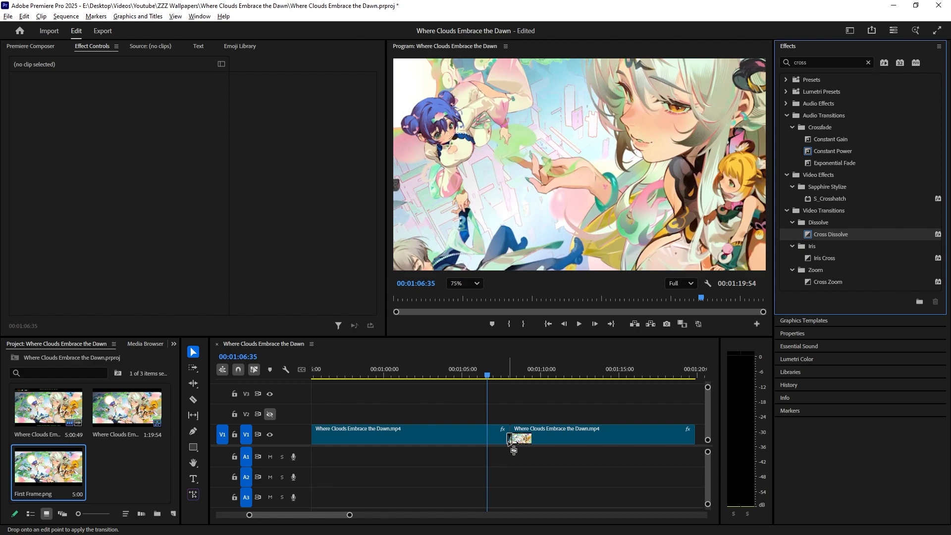
drag(511, 442, 511, 441)
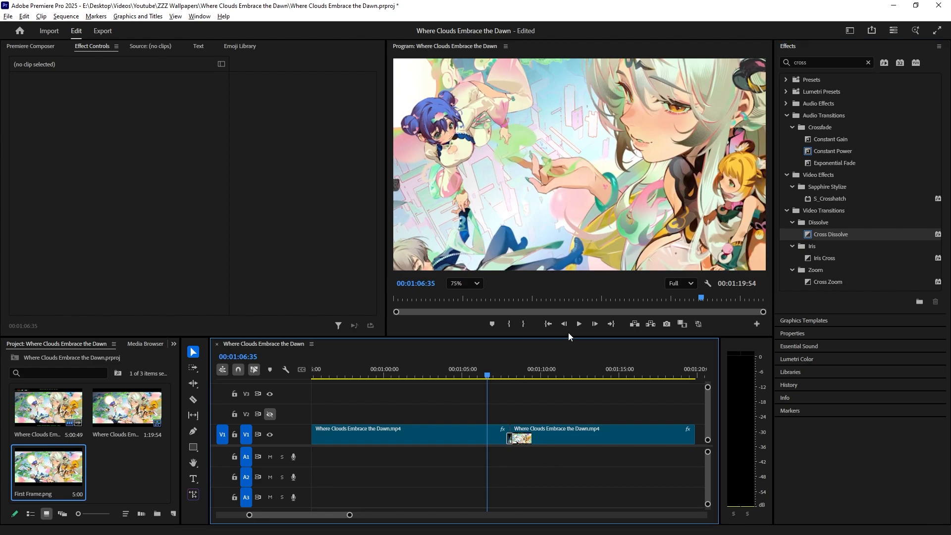
- Play back the cross dissolve twice, starting shortly before the cut, to check how smoothly the clips blend
click(579, 324)
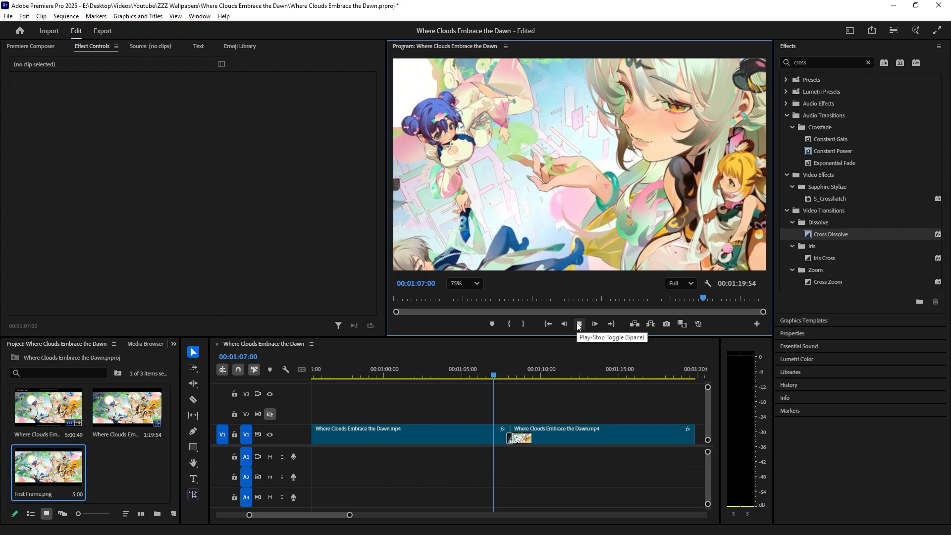
click(579, 324)
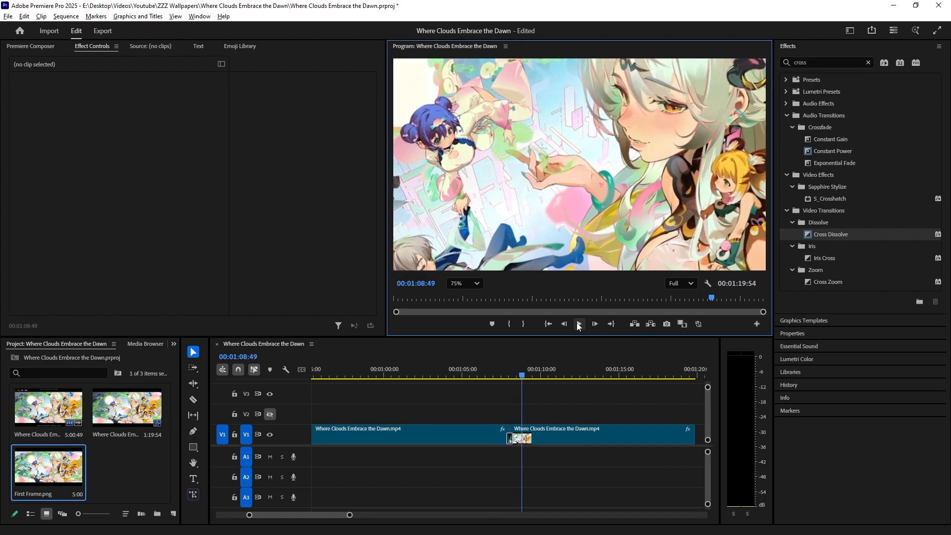
click(501, 374)
click(578, 323)
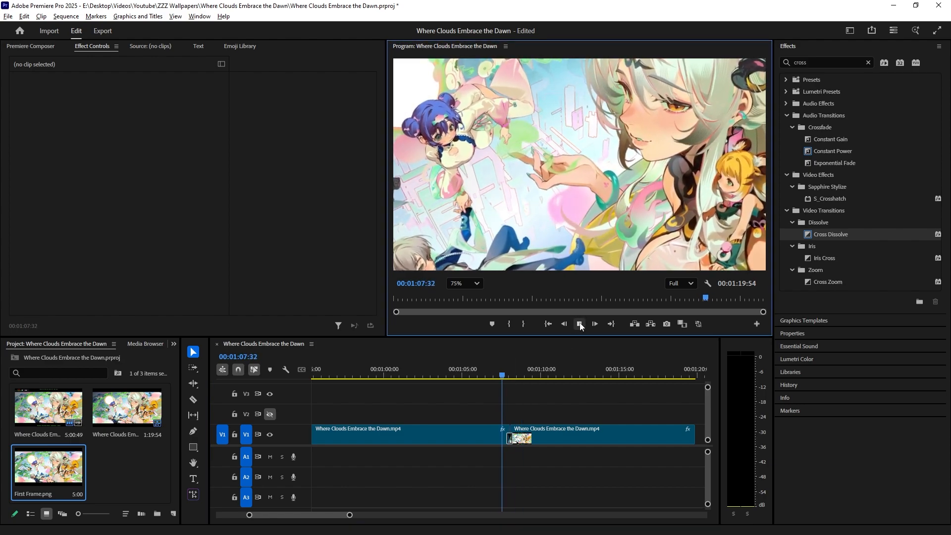
click(579, 323)
- Set the program preview zoom to Fit and play the area around the cross dissolve to check the whole frame
click(460, 284)
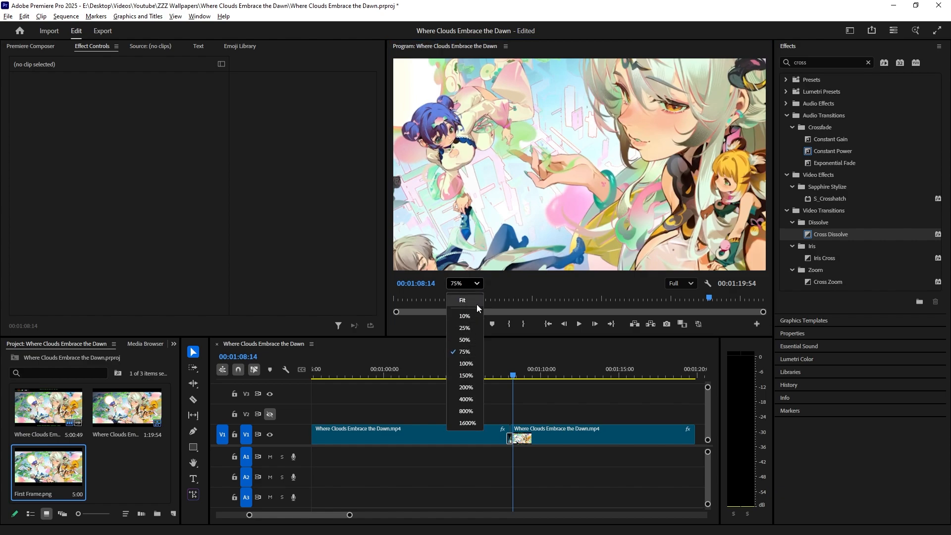
click(475, 302)
drag(514, 374, 421, 374)
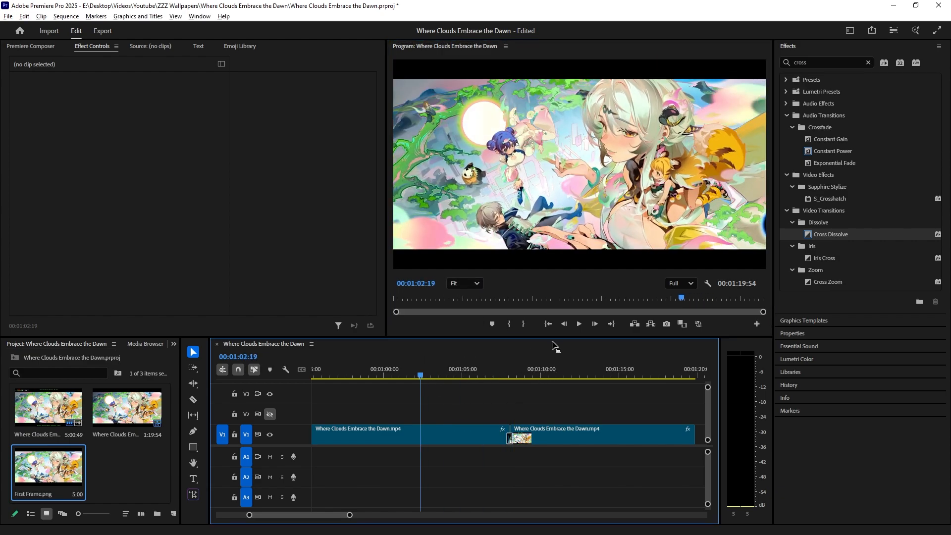
click(581, 324)
click(580, 324)
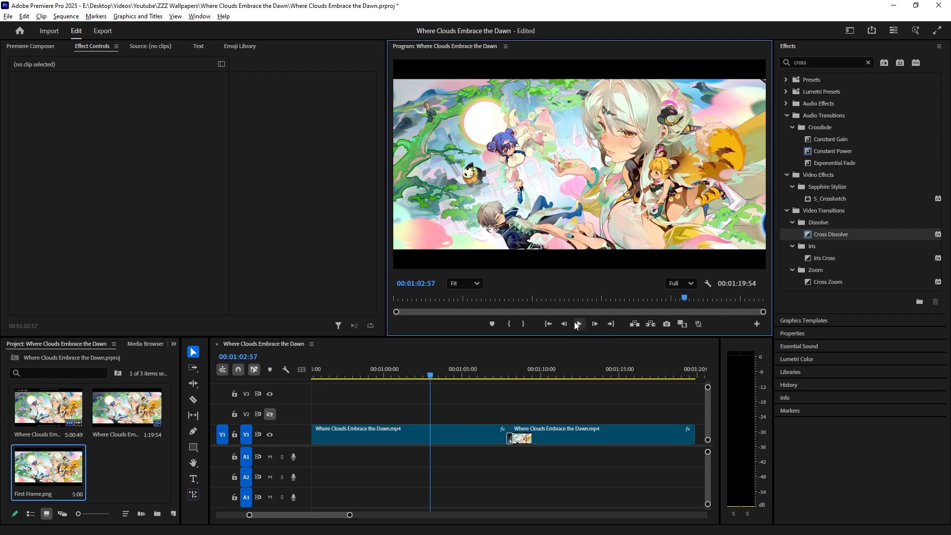
click(504, 363)
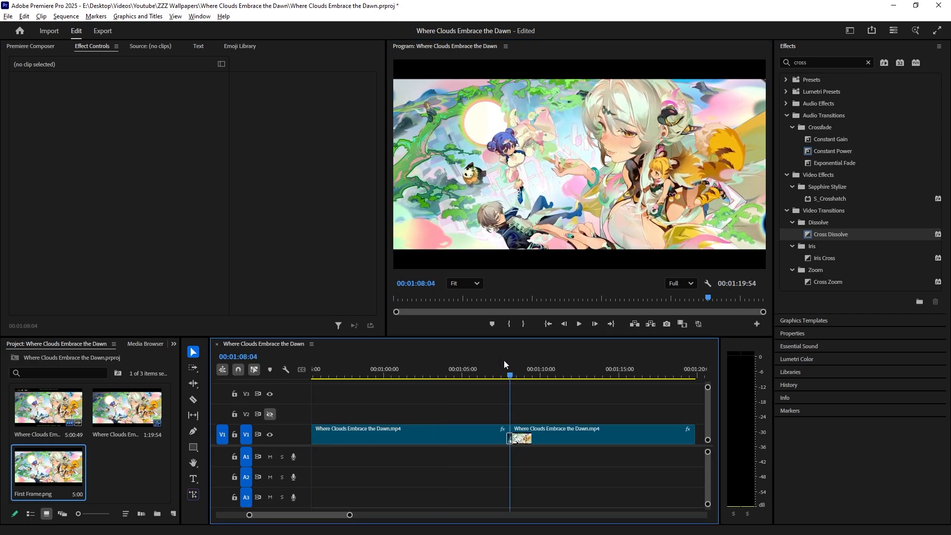
key(Up)
key(Down)
key(space)
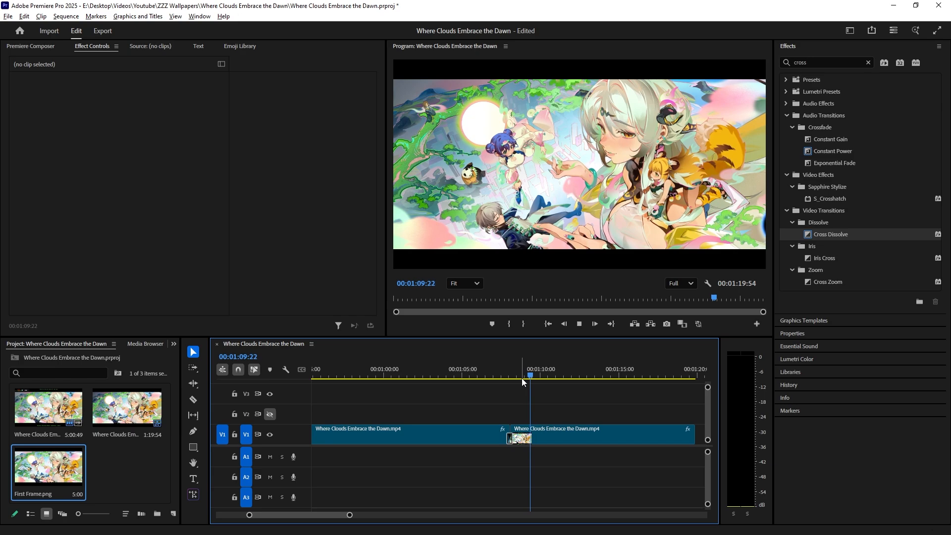
key(space)
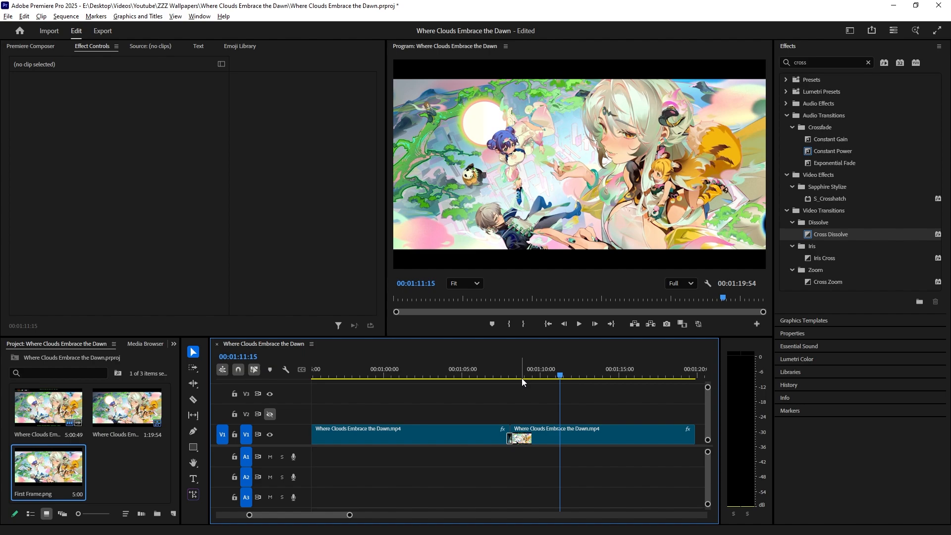
- Play the sequence from 00:01:18:27 through the loop point, and replay the cross dissolve from 00:01:03:53
scroll(500, 390, right, 5)
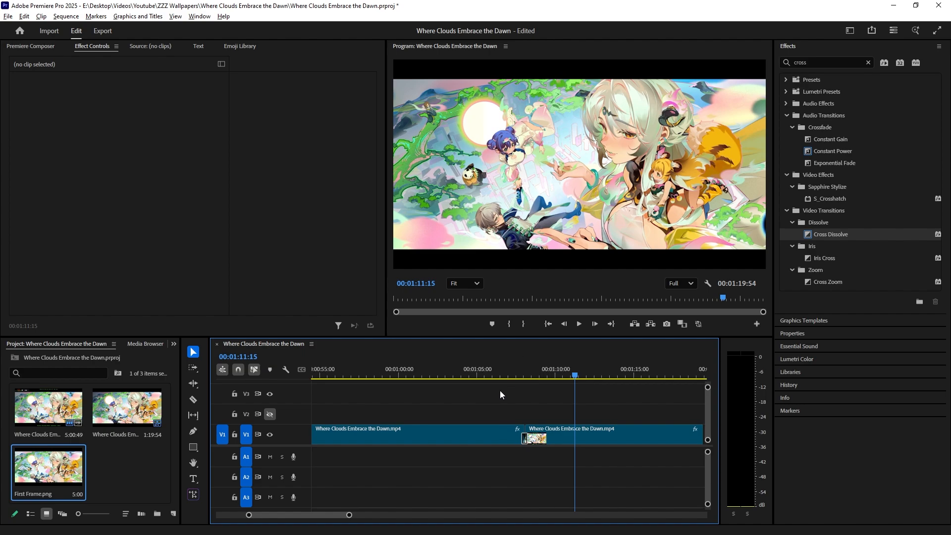
click(554, 370)
key(Left)
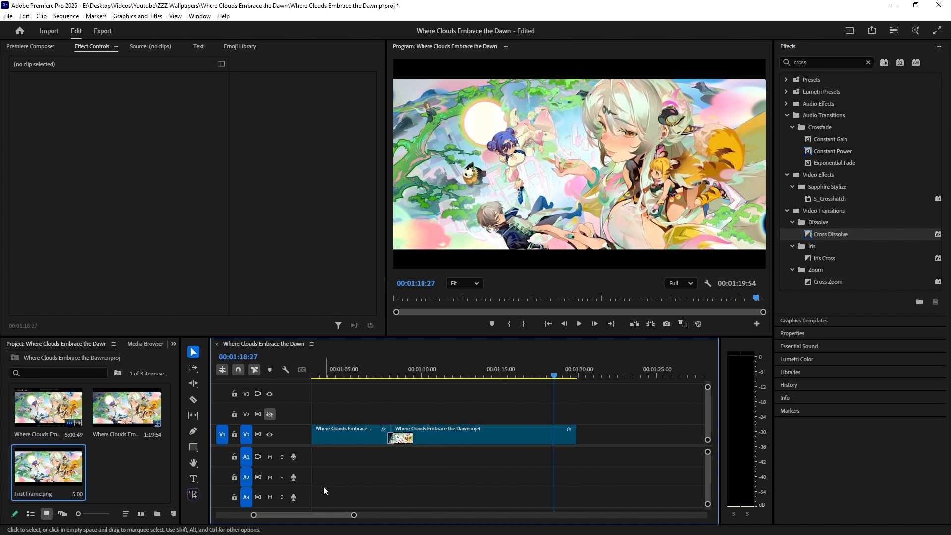
drag(354, 515, 451, 513)
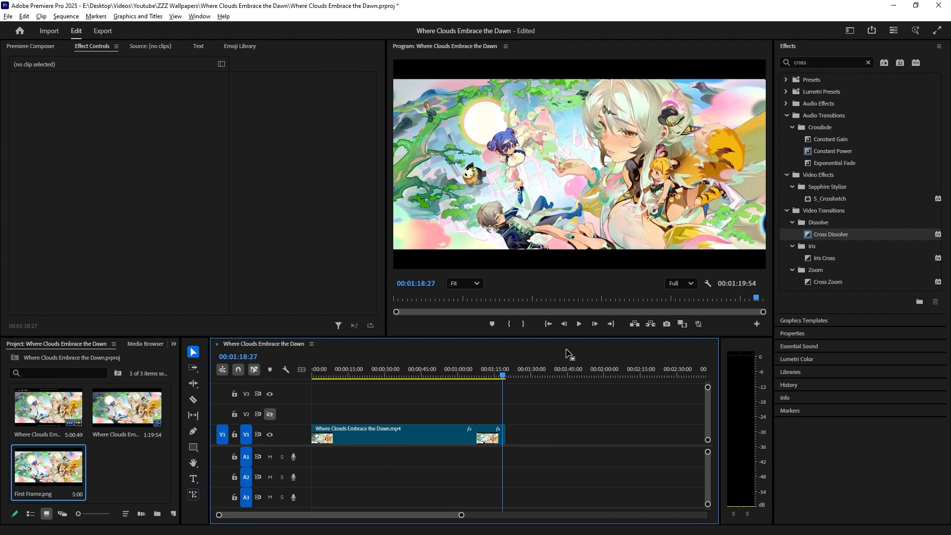
key(space)
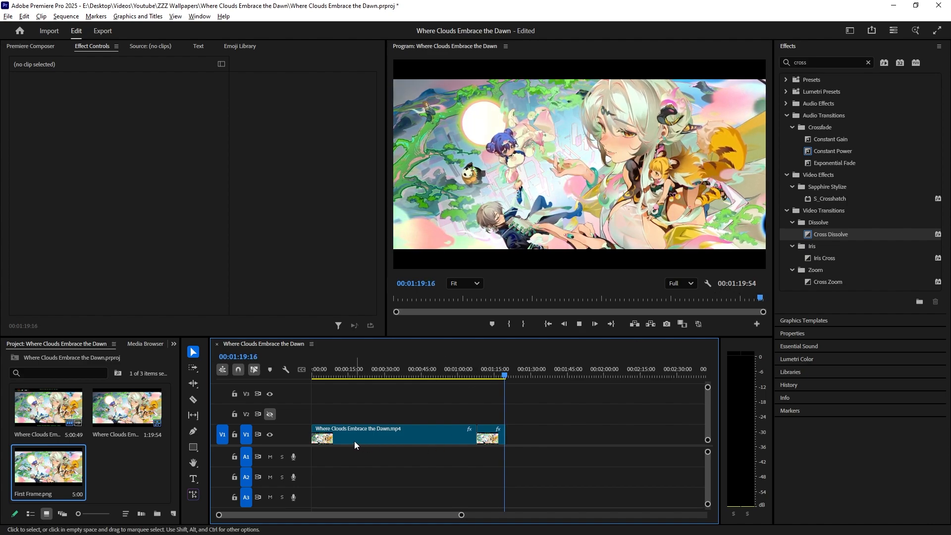
key(space)
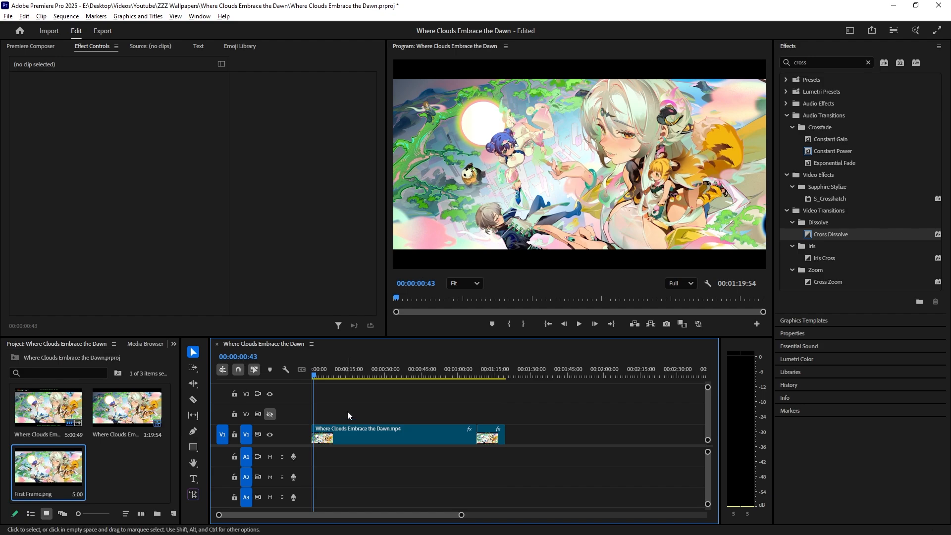
click(474, 371)
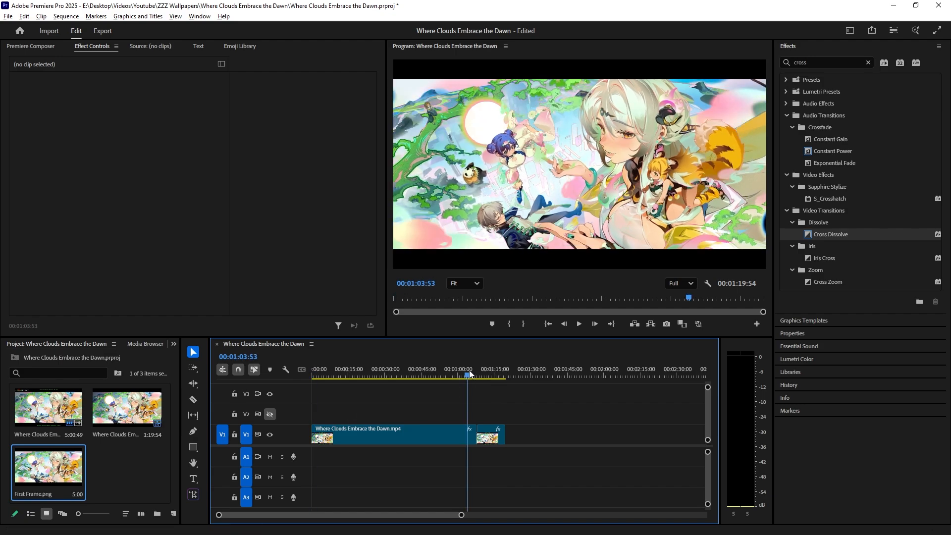
key(space)
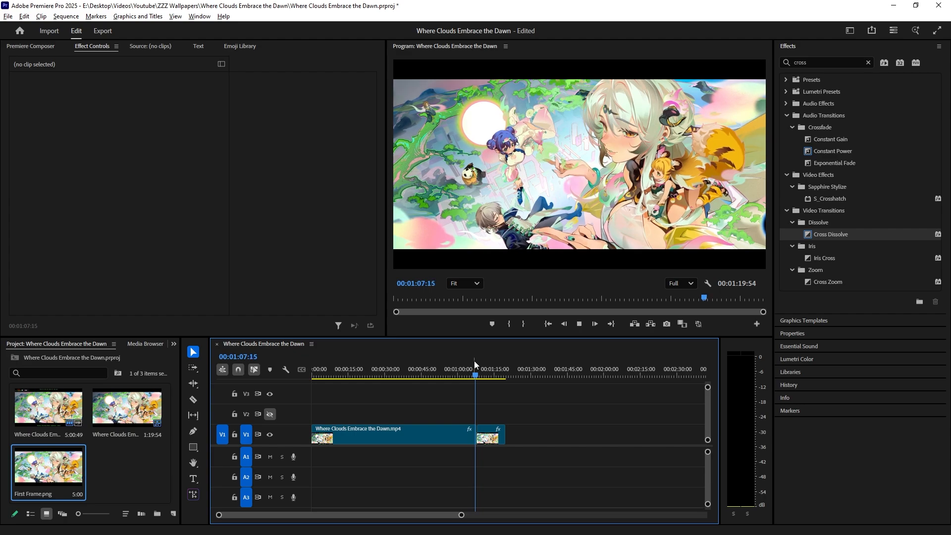